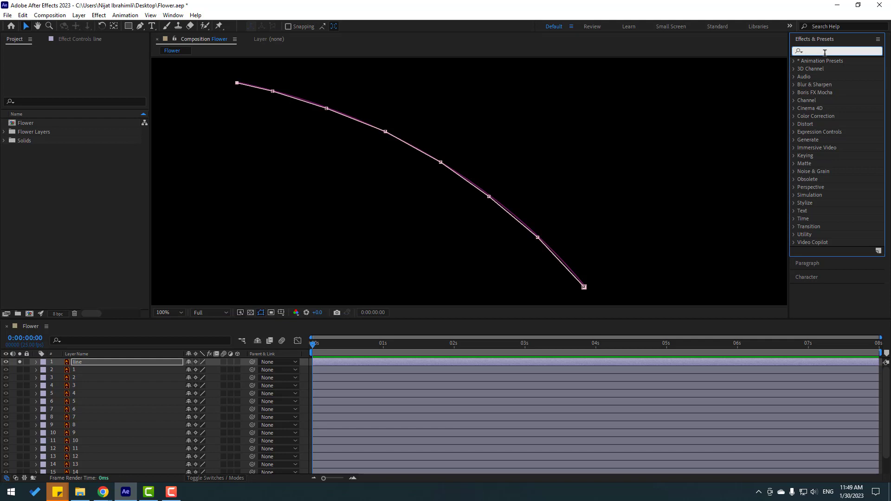
Find the Stroke effect and apply it to the line layer.
{"action": "type", "text": "stroke"}
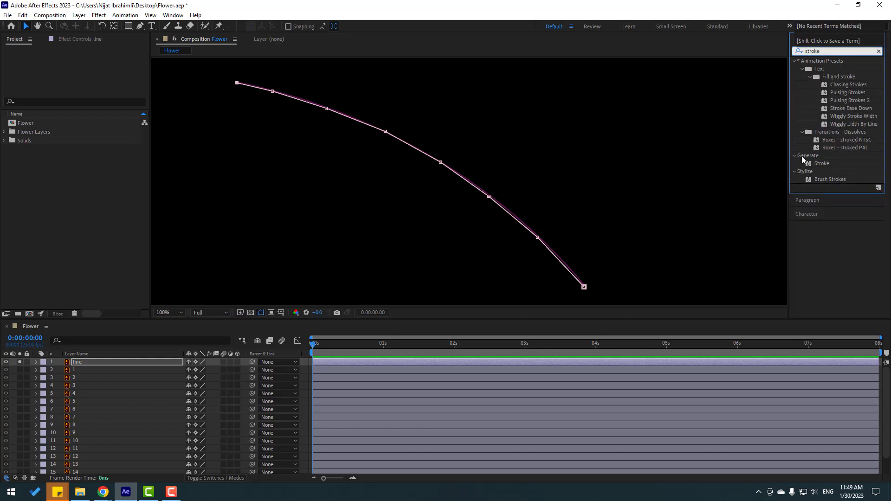
{"action": "mouse_move", "coordinate": [822, 164]}
{"action": "left_mouse_down"}
{"action": "mouse_move", "coordinate": [831, 174]}
{"action": "mouse_move", "coordinate": [164, 356]}
{"action": "mouse_move", "coordinate": [80, 363]}
{"action": "left_mouse_up"}
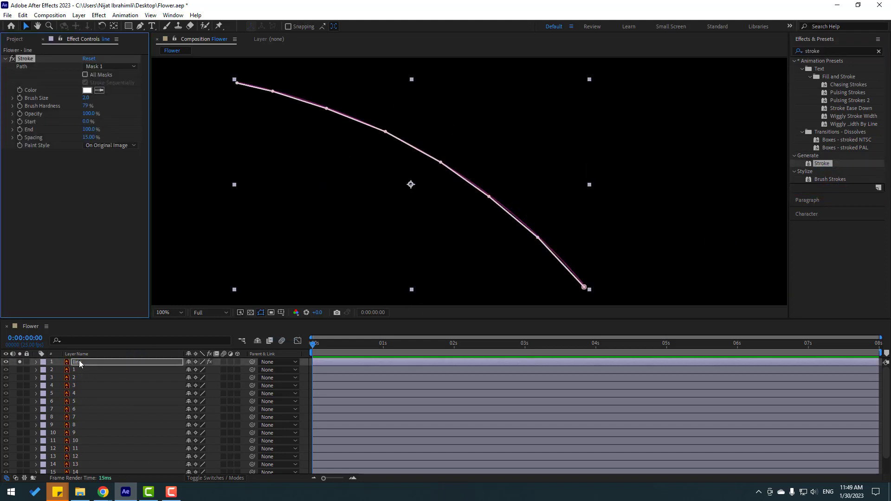
{"action": "left_click_drag", "start_coordinate": [169, 241], "coordinate": [209, 233]}
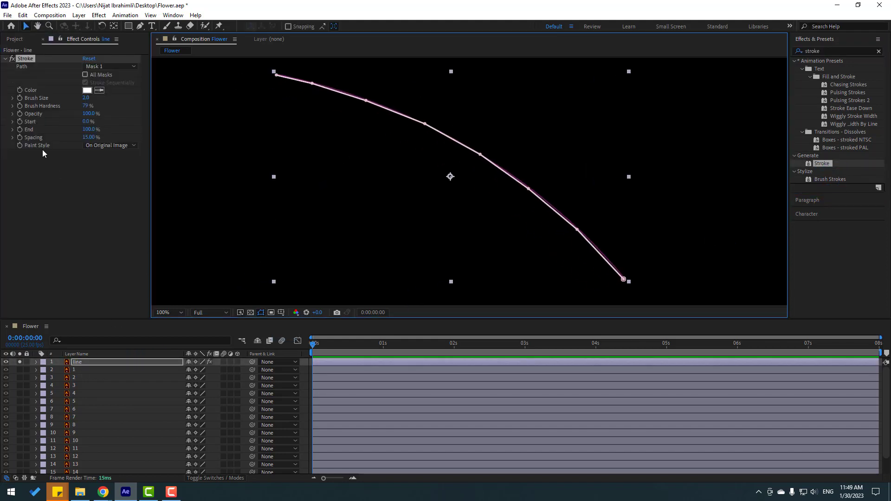
Set the Stroke's Paint Style to Reveal Original Image and brush size to 10, with mask outlines hidden in the viewer.
{"action": "left_click", "coordinate": [91, 146]}
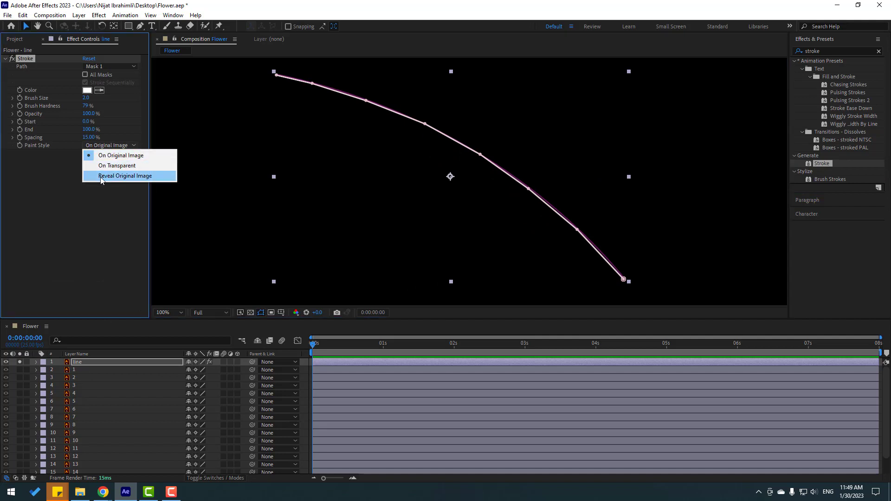
{"action": "left_click", "coordinate": [154, 176]}
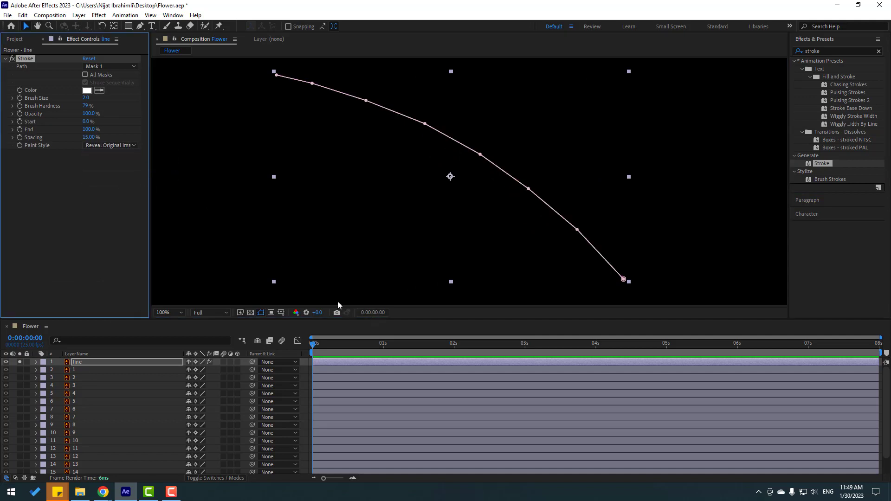
{"action": "left_click", "coordinate": [261, 314]}
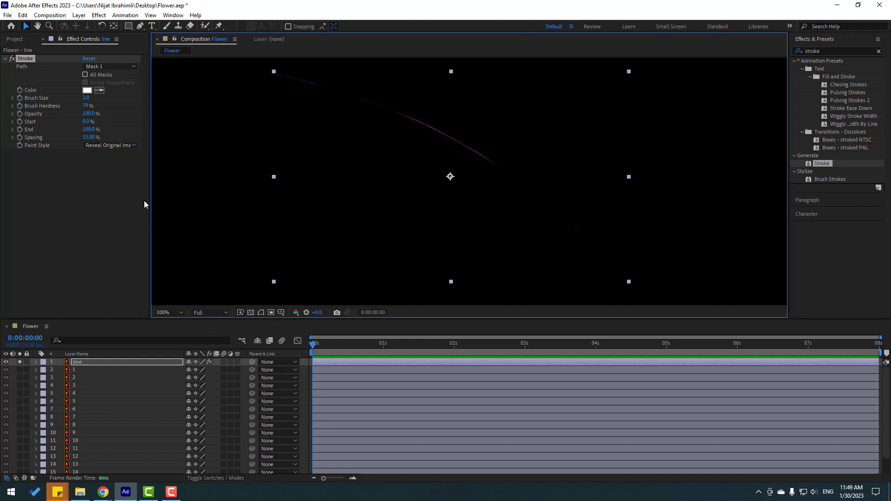
{"action": "mouse_move", "coordinate": [85, 100]}
{"action": "left_mouse_down"}
{"action": "mouse_move", "coordinate": [103, 97]}
{"action": "mouse_move", "coordinate": [98, 116]}
{"action": "mouse_move", "coordinate": [125, 166]}
{"action": "left_mouse_up"}
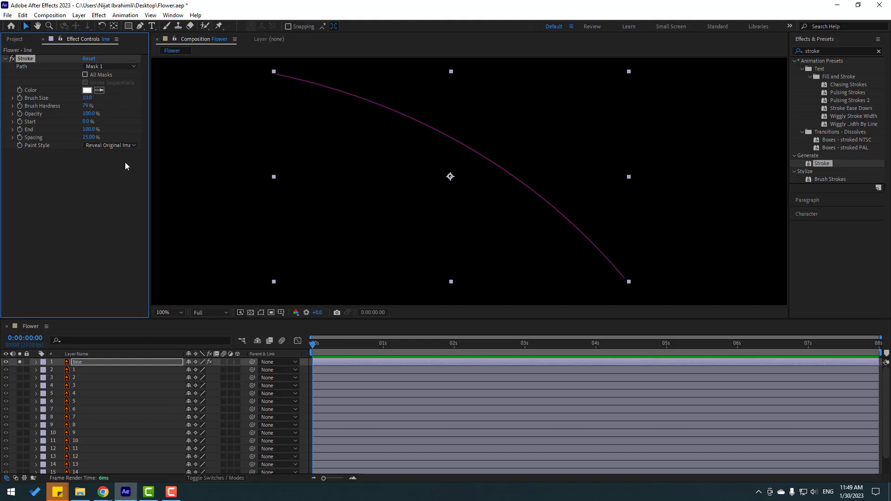
Keyframe the Stroke's End value from 0% at 0:00:00:00 to 100% at 0:00:01:00.
{"action": "left_click_drag", "start_coordinate": [91, 133], "coordinate": [43, 137]}
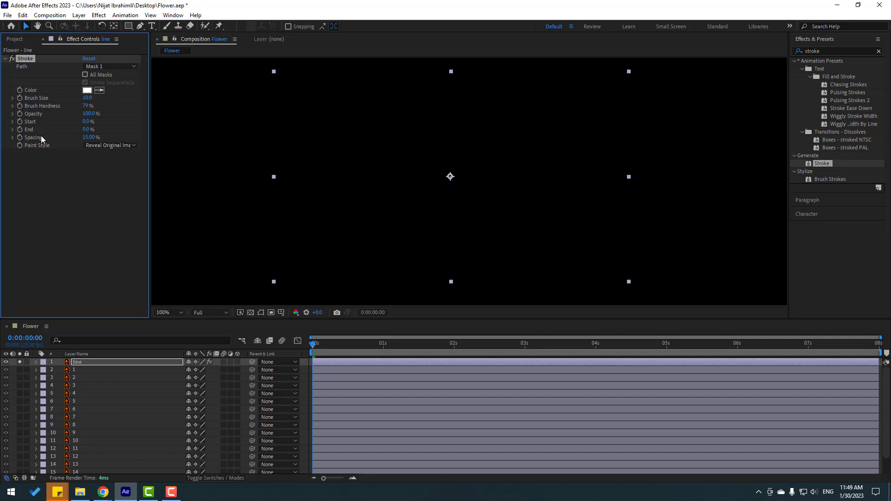
{"action": "left_click", "coordinate": [313, 344]}
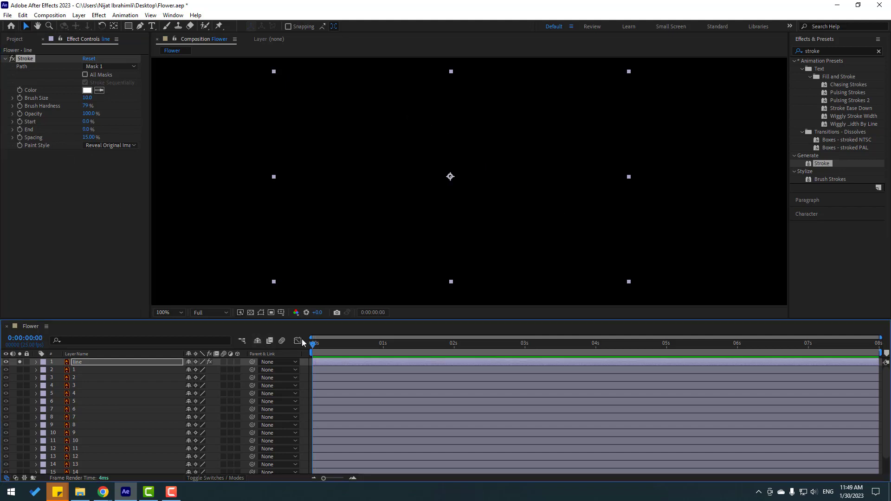
{"action": "left_click", "coordinate": [21, 132]}
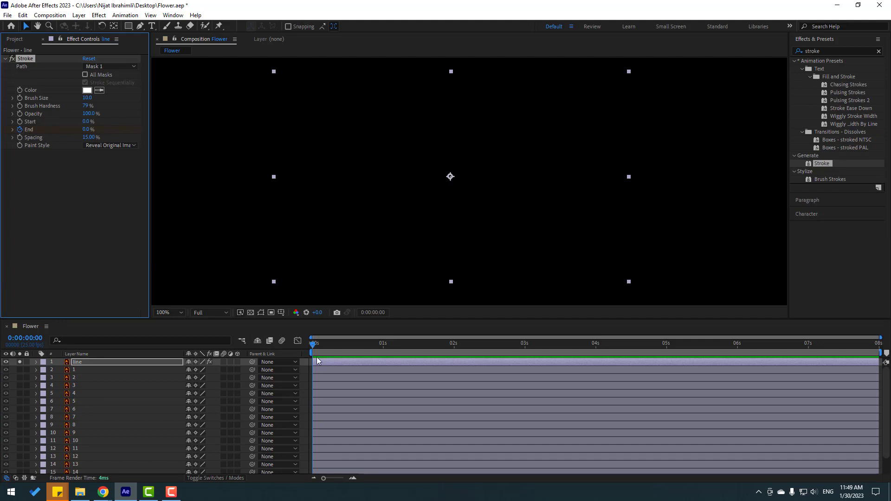
{"action": "left_click", "coordinate": [342, 344]}
{"action": "left_click_drag", "start_coordinate": [380, 353], "coordinate": [385, 352]}
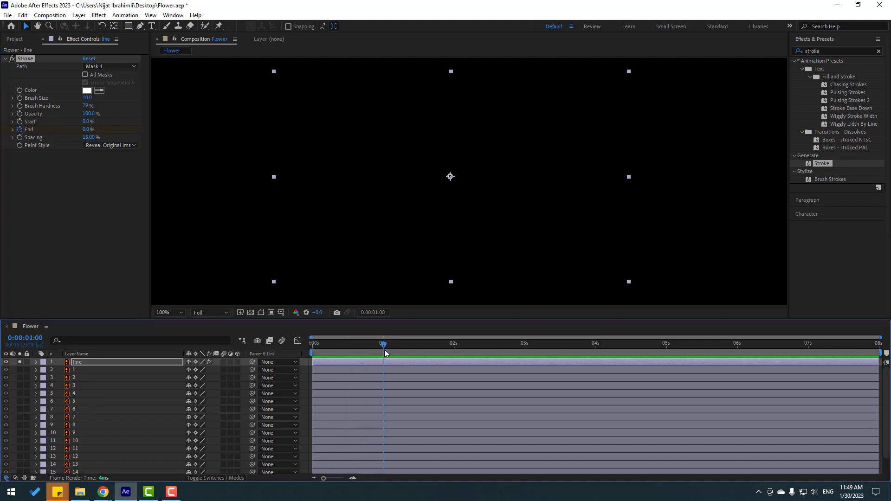
{"action": "left_click", "coordinate": [87, 130]}
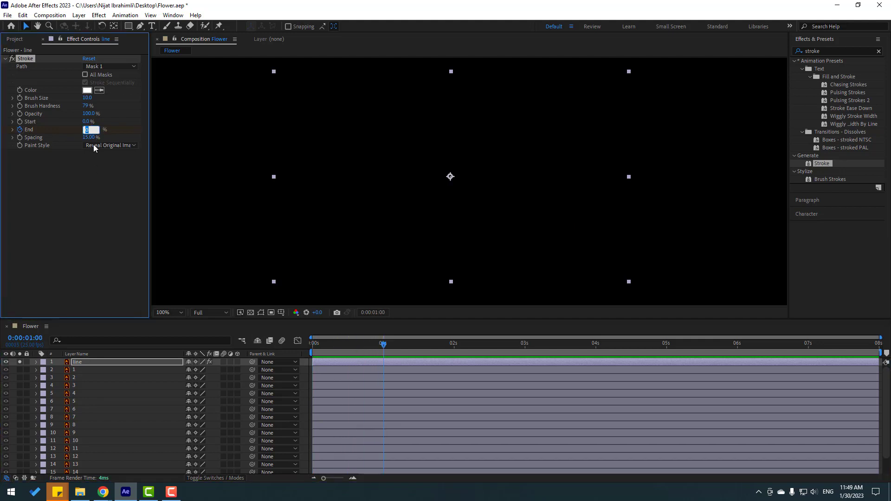
{"action": "type", "text": "100"}
{"action": "key", "text": "Return"}
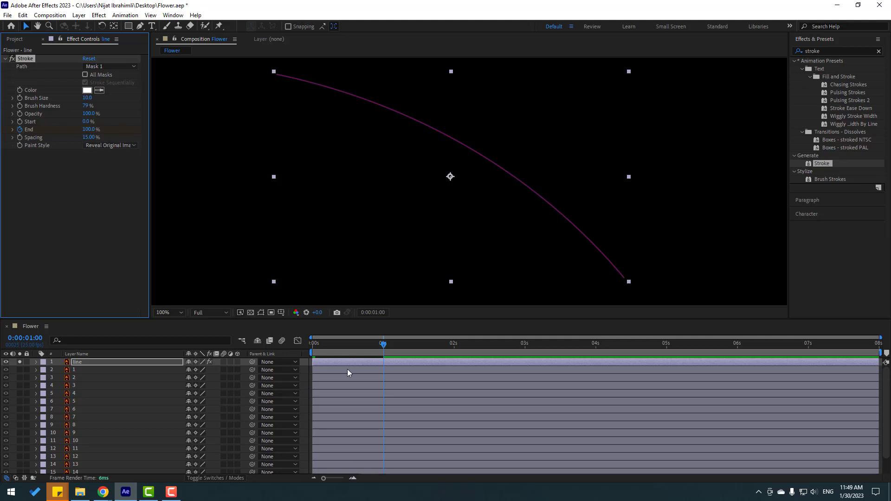
Preview the line's drawing animation from the start of the timeline.
{"action": "left_click_drag", "start_coordinate": [376, 345], "coordinate": [313, 344]}
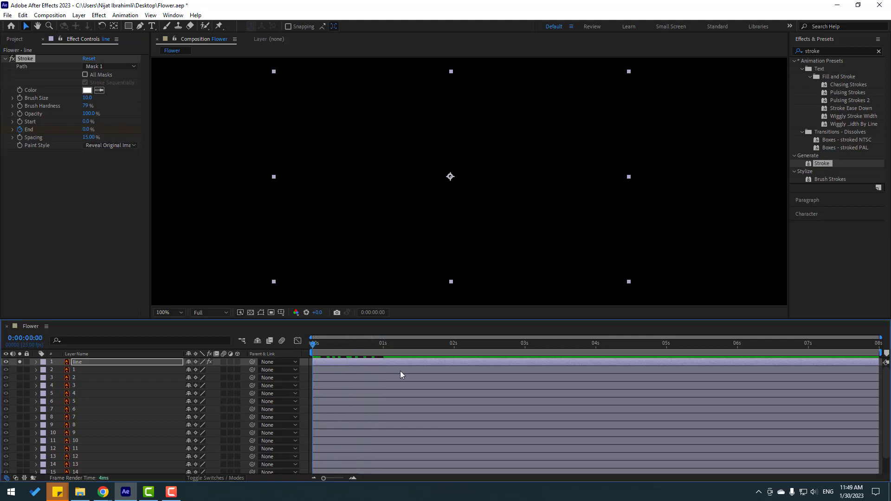
{"action": "key", "text": "space"}
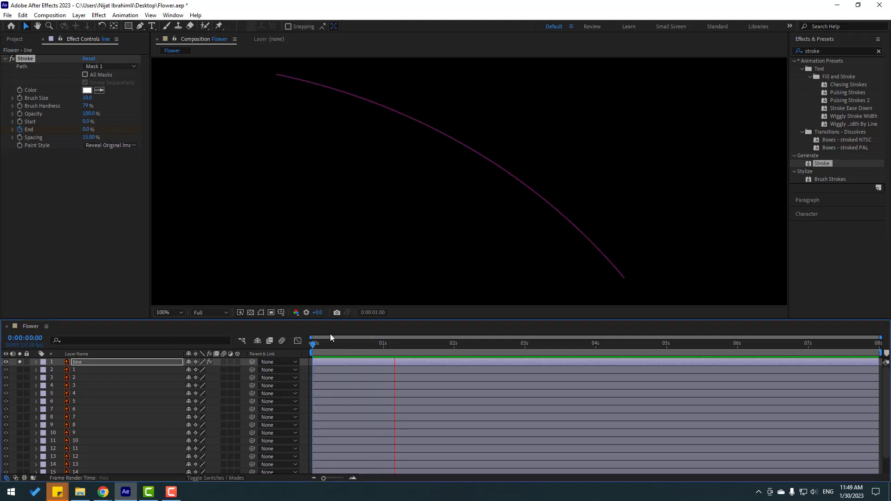
{"action": "left_click", "coordinate": [328, 345]}
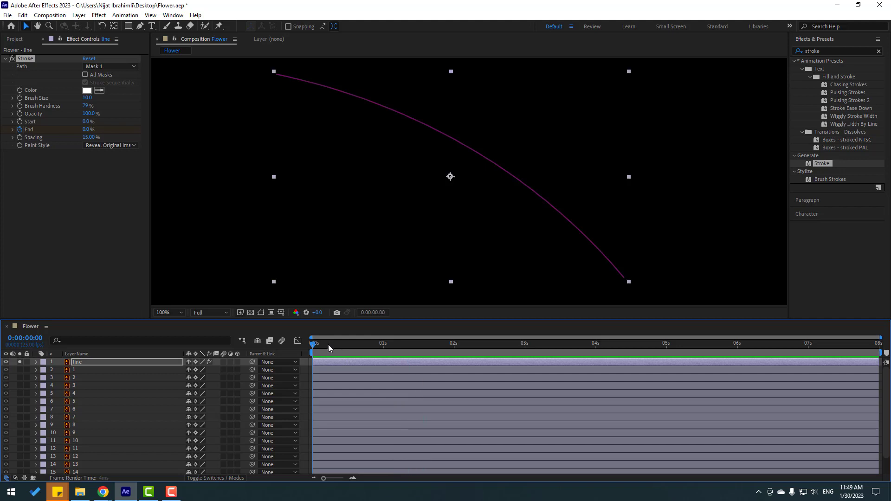
Reveal the line layer's keyframes and apply Easy Ease to both Stroke End keyframes.
{"action": "left_click", "coordinate": [78, 362]}
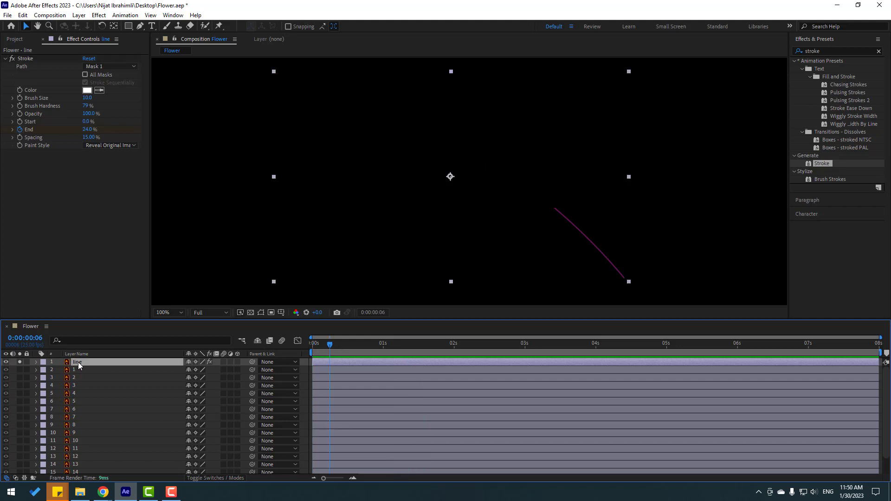
{"action": "key", "text": "u"}
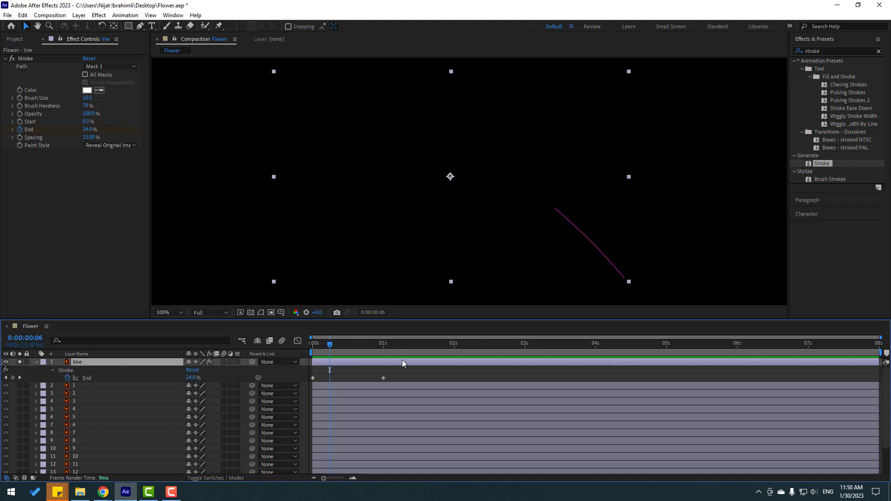
{"action": "left_click_drag", "start_coordinate": [400, 375], "coordinate": [296, 382]}
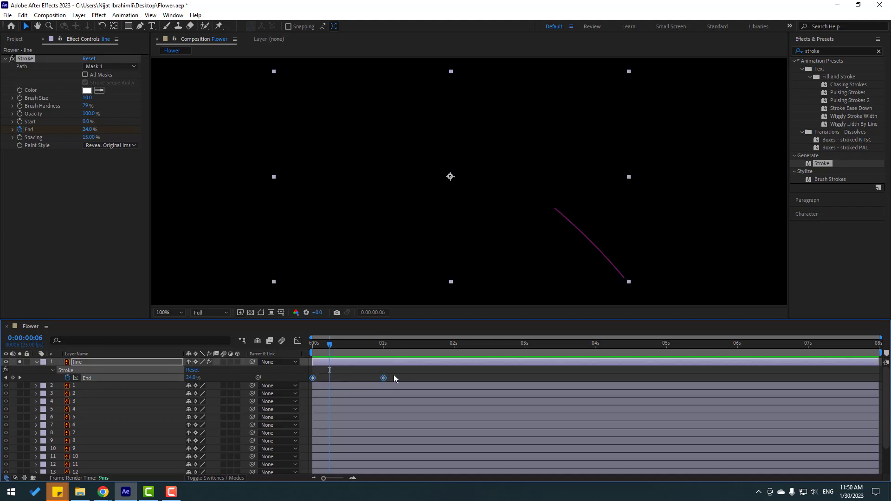
{"action": "right_click", "coordinate": [383, 378]}
{"action": "mouse_move", "coordinate": [425, 370]}
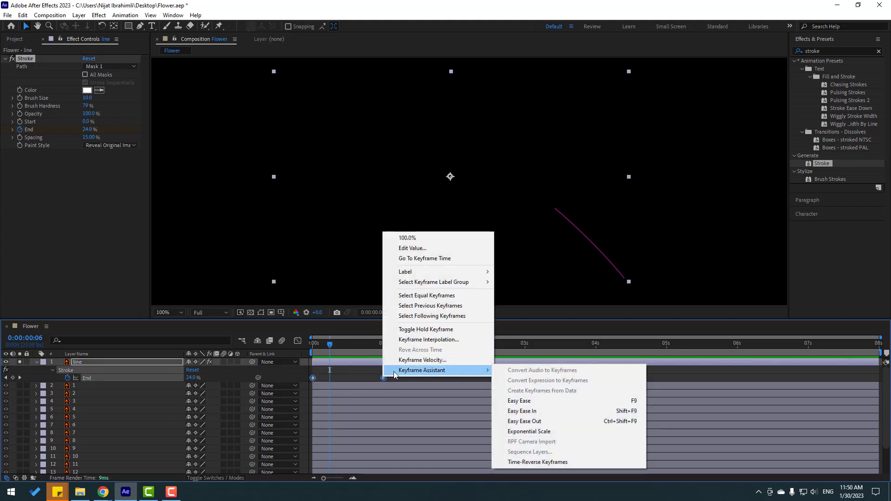
{"action": "left_click", "coordinate": [520, 400]}
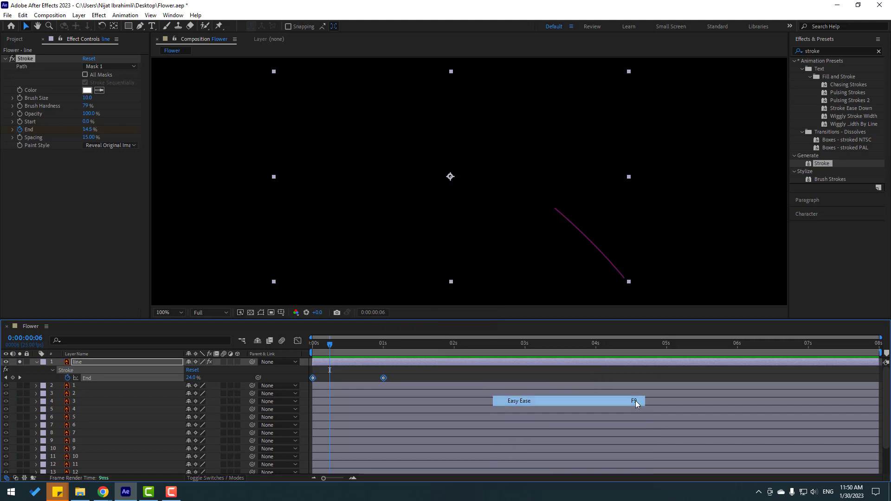
Reshape the End keyframes' speed curve so it peaks early and slows gradually, and preview the motion.
{"action": "left_click", "coordinate": [298, 341]}
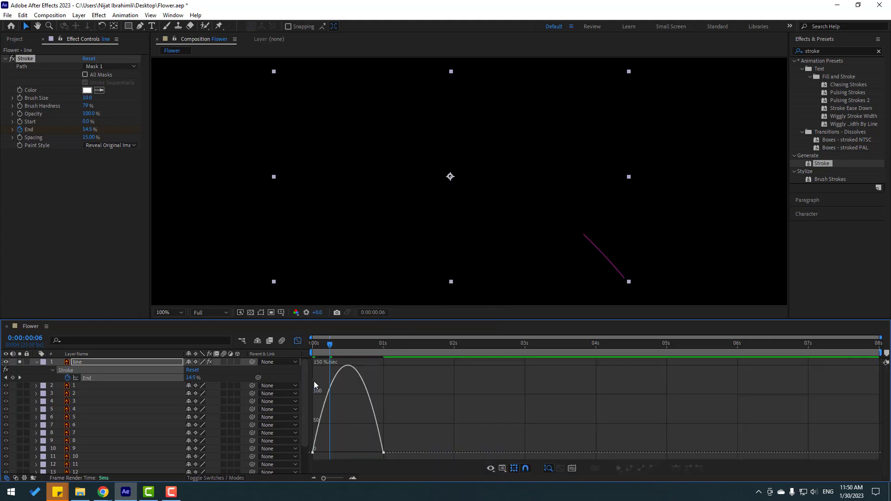
{"action": "left_click_drag", "start_coordinate": [305, 455], "coordinate": [307, 456]}
{"action": "left_click_drag", "start_coordinate": [371, 453], "coordinate": [357, 449]}
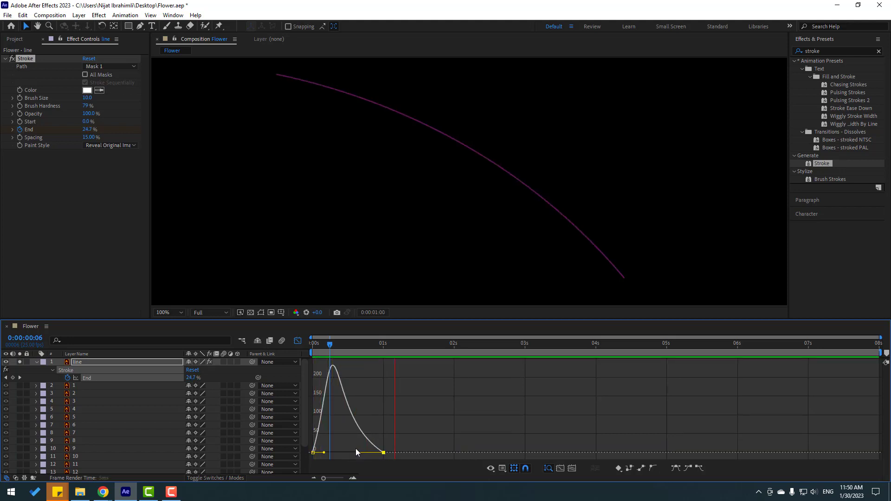
{"action": "key", "text": "space"}
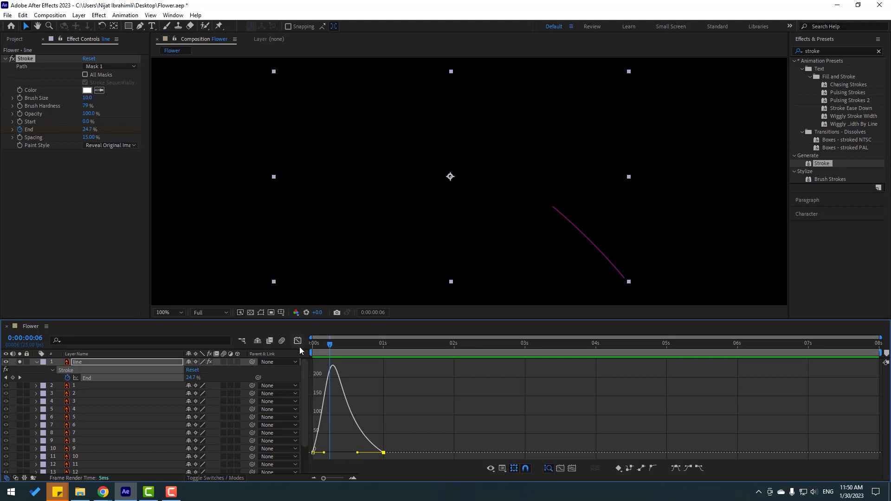
Leave the graph view, move the last End keyframe to about 1.6 seconds, and preview the slower animation.
{"action": "left_click", "coordinate": [298, 344]}
{"action": "left_click_drag", "start_coordinate": [383, 378], "coordinate": [430, 380]}
{"action": "left_click", "coordinate": [450, 376]}
{"action": "key", "text": "space"}
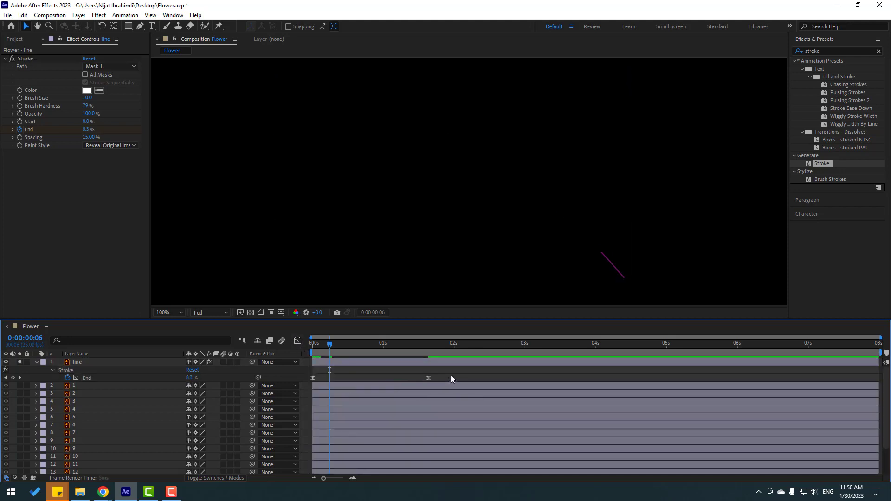
{"action": "left_click", "coordinate": [420, 347]}
Collapse the line layer's properties and turn off its solo so the whole flower shows.
{"action": "left_click", "coordinate": [66, 366]}
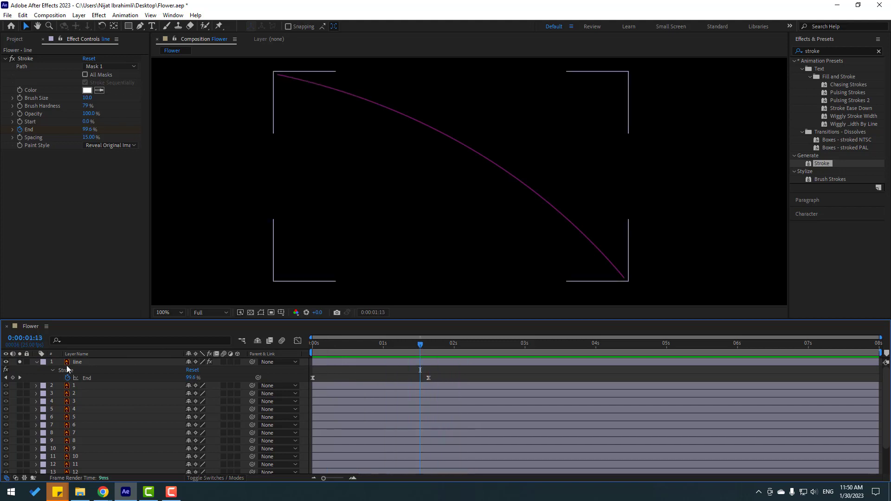
{"action": "left_click", "coordinate": [37, 364]}
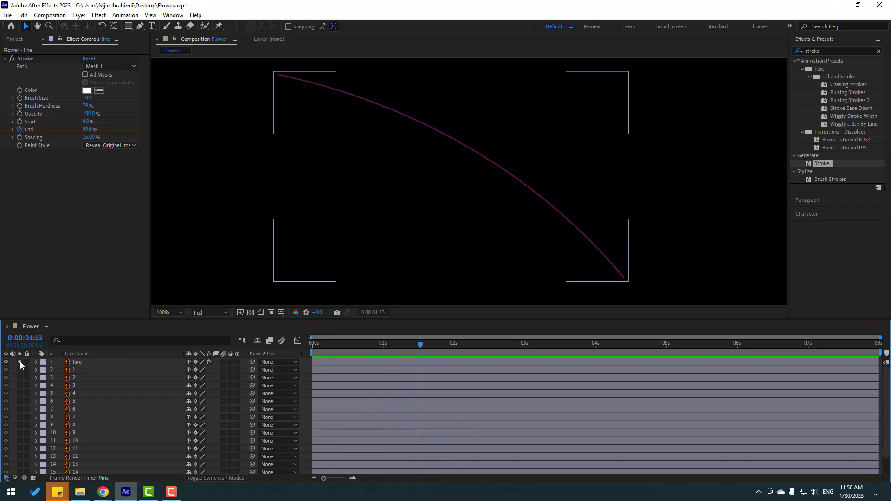
{"action": "left_click", "coordinate": [20, 362]}
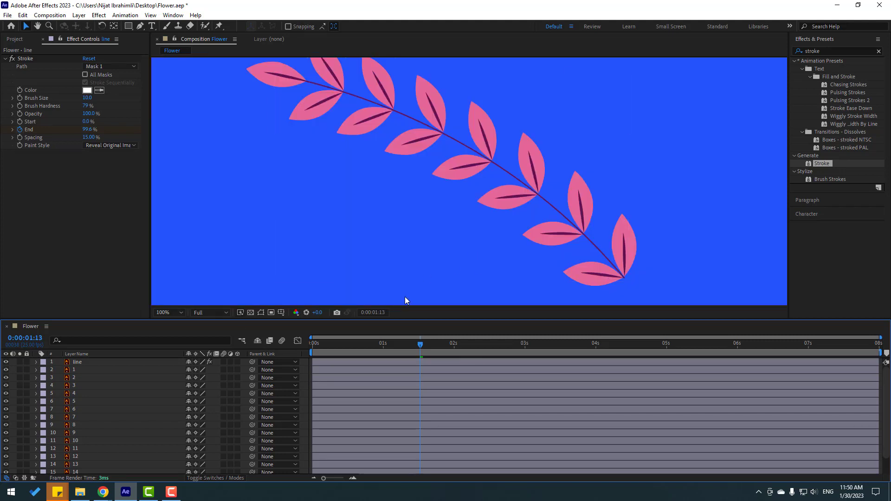
Parent the leaf layers 1 through 15 to the line layer.
{"action": "left_click", "coordinate": [74, 369]}
{"action": "left_click", "coordinate": [77, 369]}
{"action": "scroll", "coordinate": [119, 403], "scroll_direction": "down", "scroll_amount": 2}
{"action": "left_click", "coordinate": [82, 462], "text": "shift"}
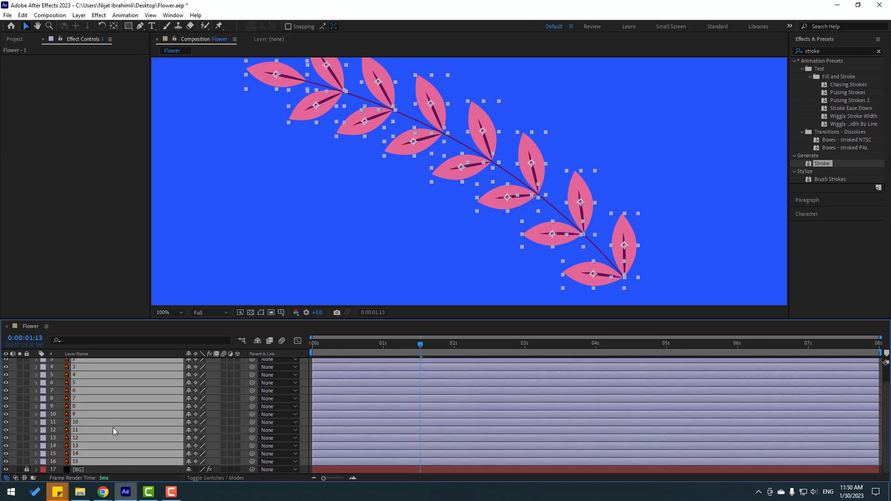
{"action": "scroll", "coordinate": [113, 427], "scroll_direction": "up", "scroll_amount": 2}
{"action": "left_click_drag", "start_coordinate": [253, 372], "coordinate": [79, 362]}
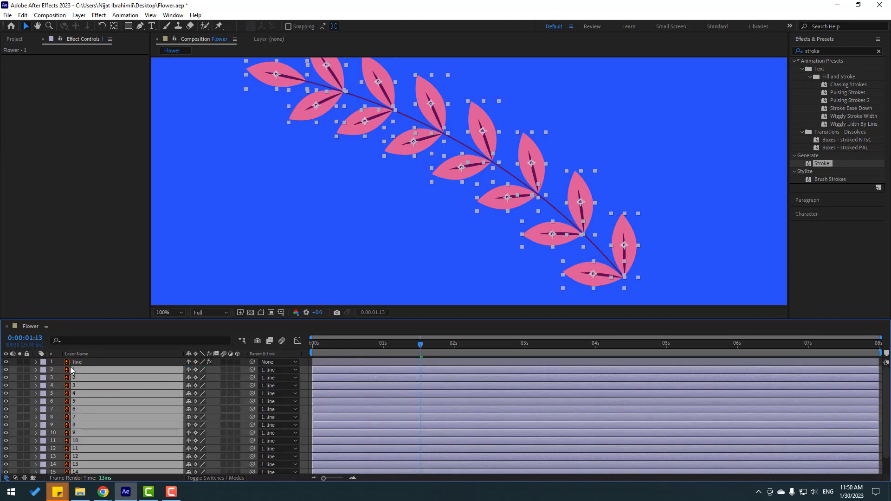
Solo the line layer and move its anchor point to the lower-right end of the curved stem.
{"action": "left_click", "coordinate": [76, 363]}
{"action": "left_click_drag", "start_coordinate": [429, 349], "coordinate": [313, 357]}
{"action": "left_click", "coordinate": [20, 362]}
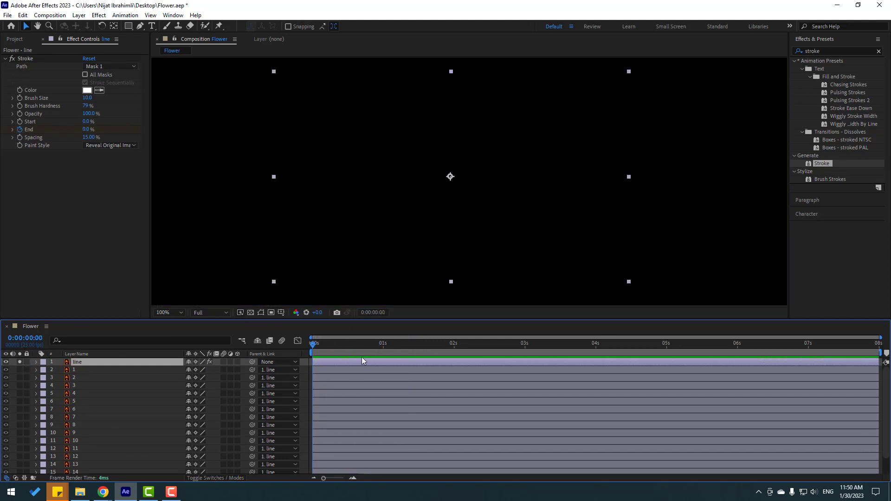
{"action": "key", "text": "space"}
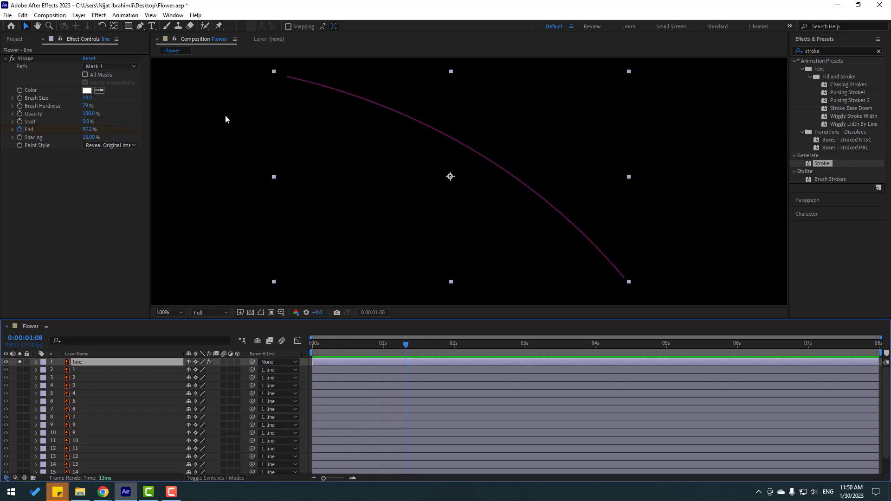
{"action": "left_click", "coordinate": [114, 26]}
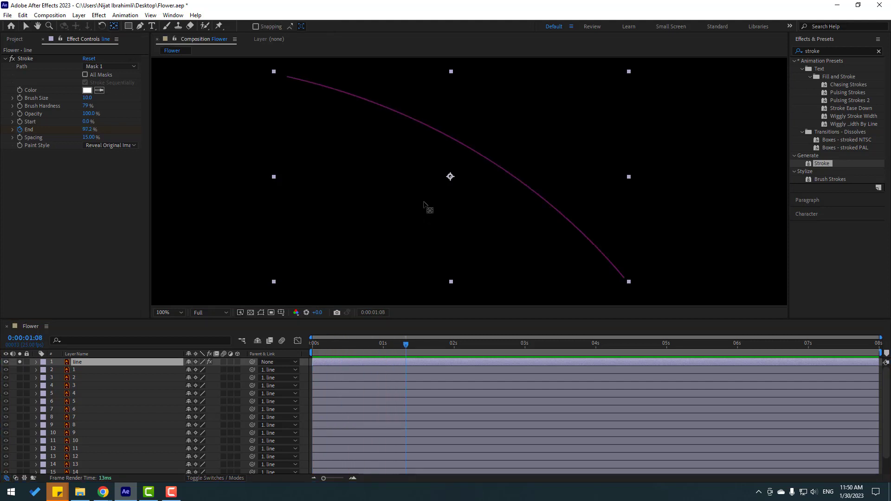
{"action": "mouse_move", "coordinate": [450, 177]}
{"action": "left_mouse_down"}
{"action": "mouse_move", "coordinate": [511, 194]}
{"action": "mouse_move", "coordinate": [625, 278]}
{"action": "left_mouse_up"}
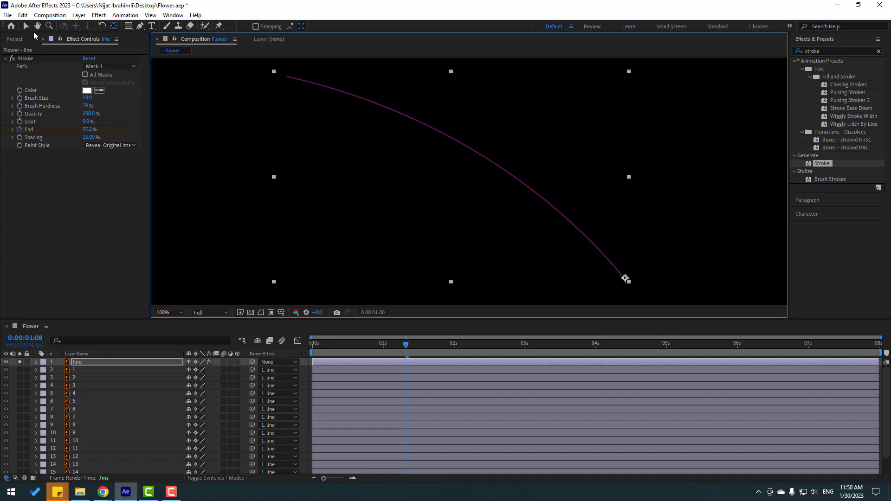
{"action": "left_click", "coordinate": [27, 27]}
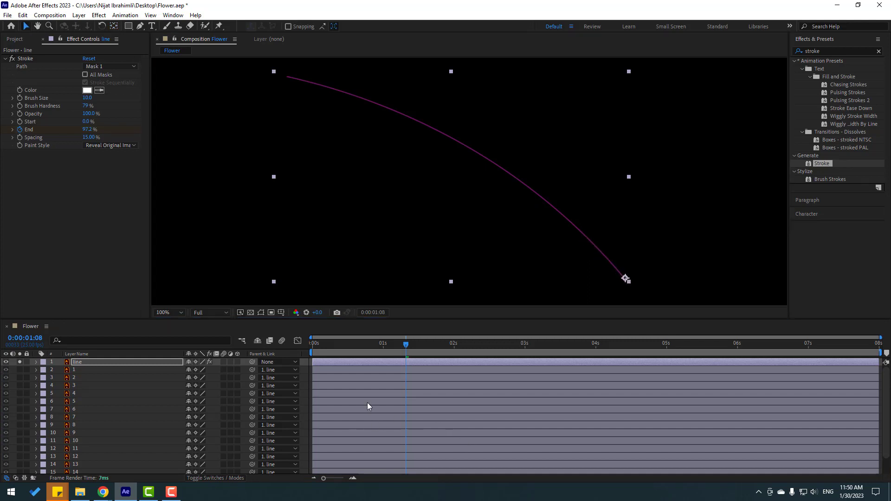
Add a Rotation keyframe of -25° to the line layer at 0:00:00:00.
{"action": "key", "text": "r"}
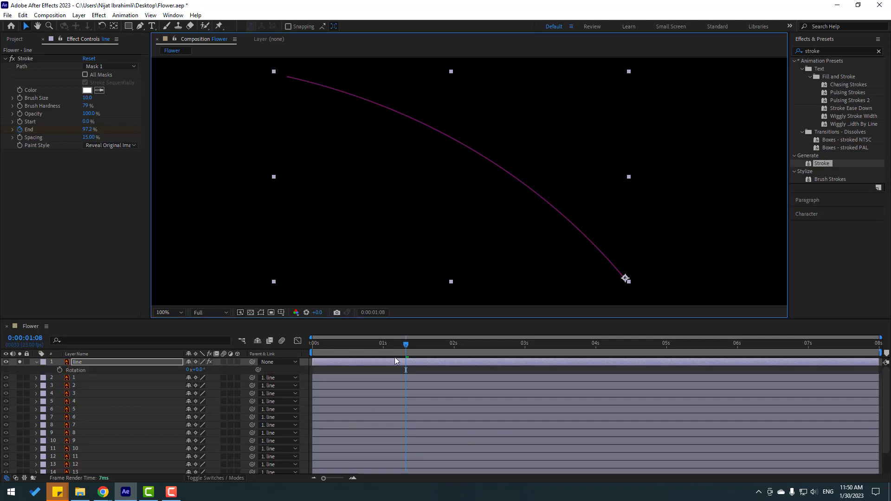
{"action": "left_click_drag", "start_coordinate": [404, 346], "coordinate": [313, 346]}
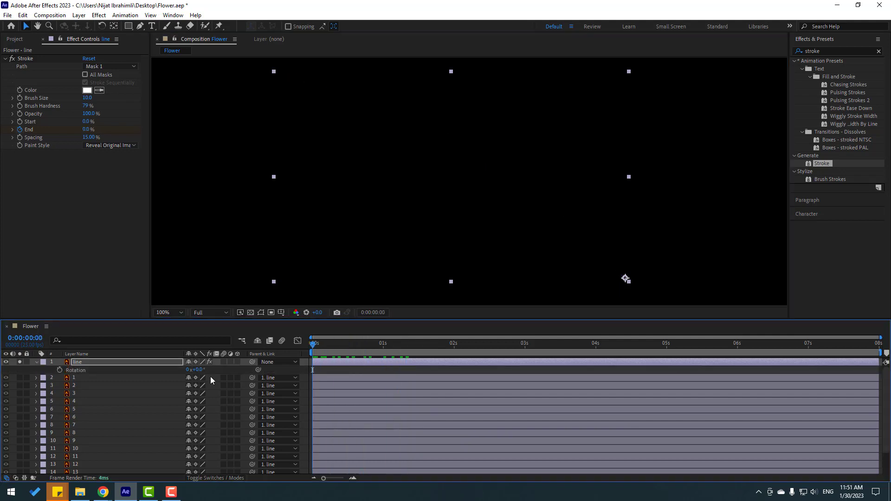
{"action": "left_click", "coordinate": [60, 370]}
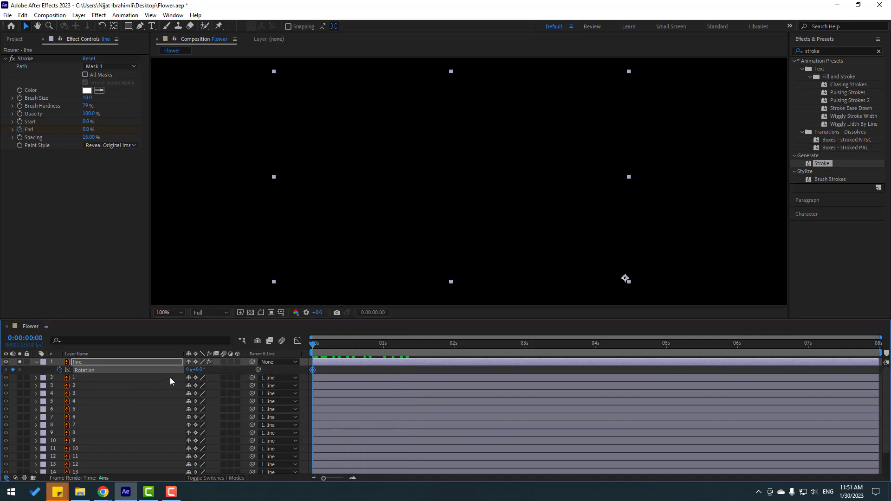
{"action": "left_click", "coordinate": [197, 370]}
{"action": "type", "text": "-25"}
{"action": "key", "text": "Return"}
Keyframe the line layer's Rotation at 15° on 0:00:00:10 and -7° on 0:00:00:20.
{"action": "key", "text": "shift+Page_Down"}
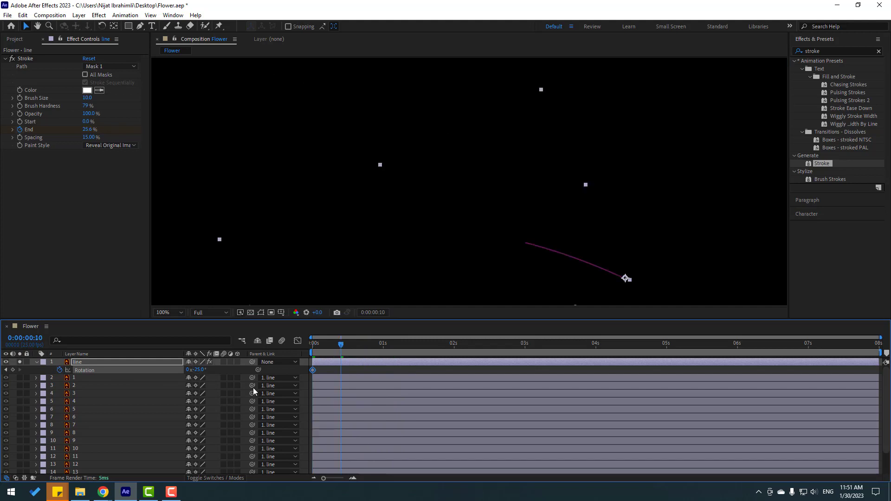
{"action": "left_click", "coordinate": [199, 370]}
{"action": "type", "text": "15"}
{"action": "key", "text": "Return"}
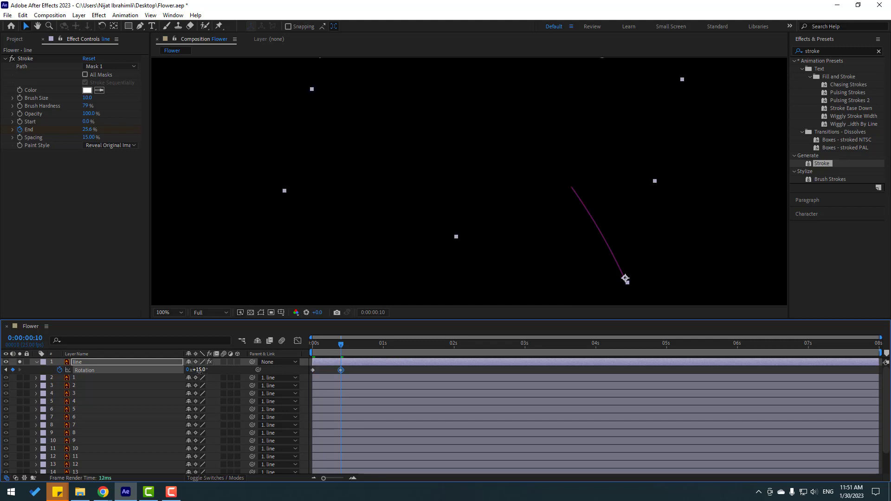
{"action": "key", "text": "shift+Page_Down"}
{"action": "left_click", "coordinate": [200, 370]}
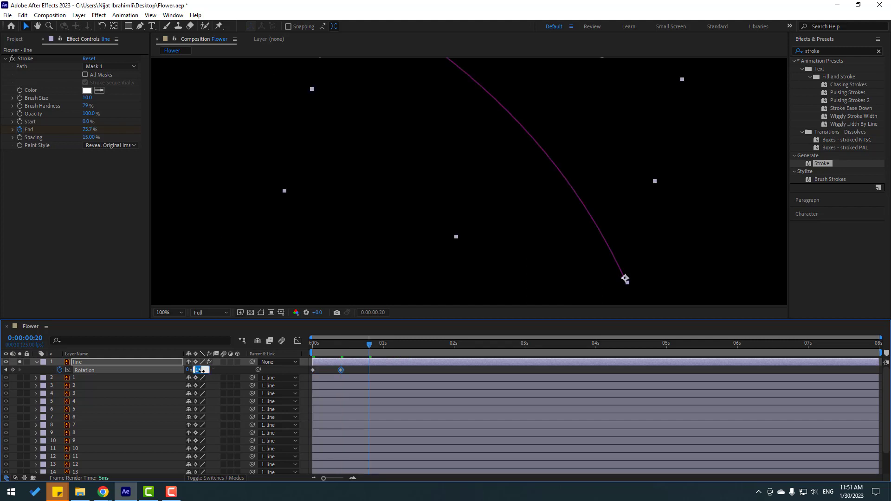
{"action": "type", "text": "-70"}
{"action": "key", "text": "Return"}
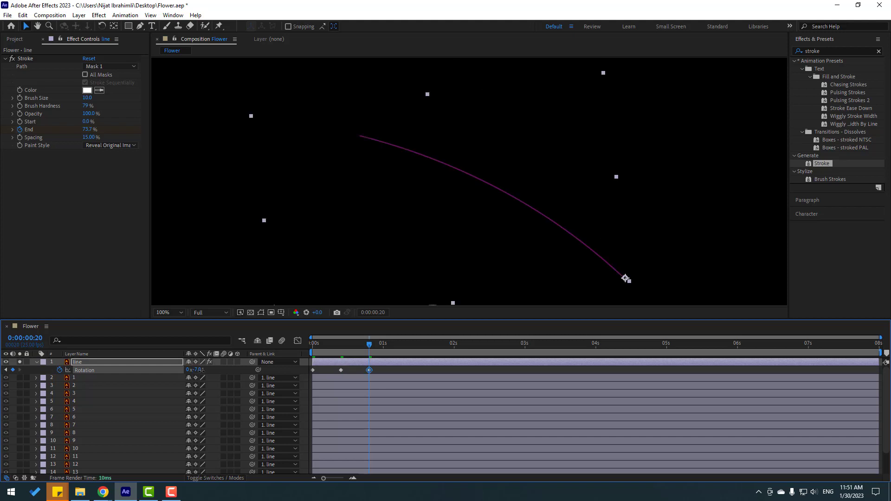
Keyframe the line layer's Rotation at 3° on 0:00:01:05 and -1.5° on 0:00:01:15.
{"action": "key", "text": "shift+Page_Down"}
{"action": "left_click", "coordinate": [200, 371]}
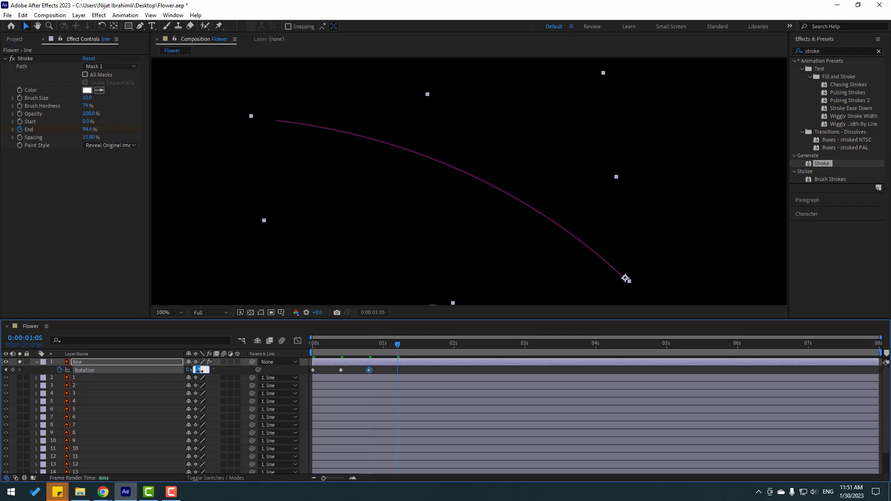
{"action": "type", "text": "3"}
{"action": "key", "text": "Return"}
{"action": "key", "text": "shift+Page_Down"}
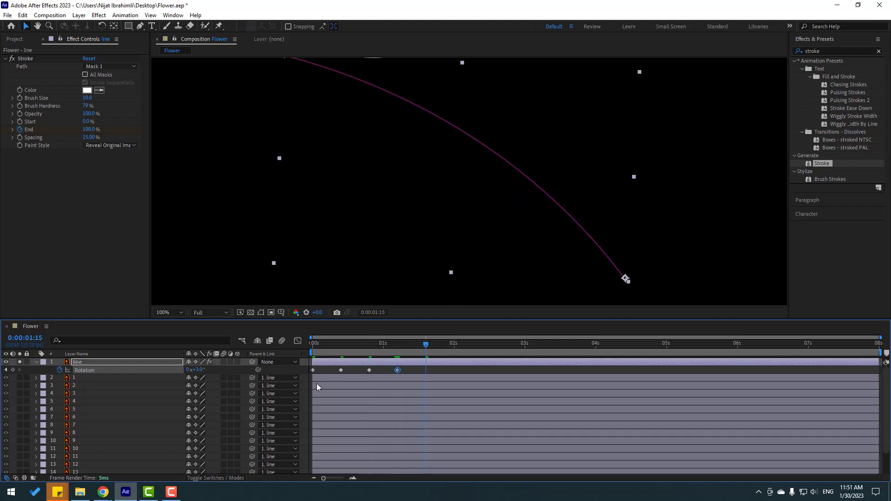
{"action": "left_click", "coordinate": [201, 370]}
{"action": "type", "text": "-1.5"}
{"action": "key", "text": "Return"}
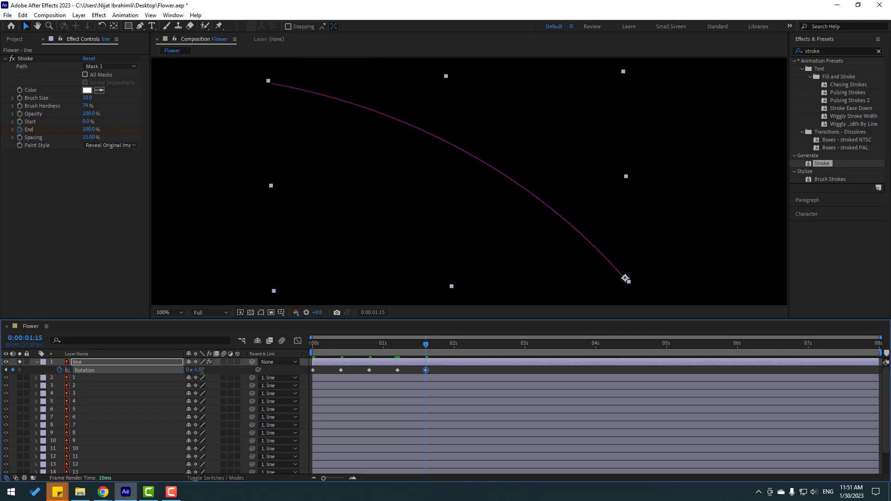
Finish the line layer's swing with a Rotation keyframe of 0° at 0:00:02:00.
{"action": "key", "text": "shift+Page_Down"}
{"action": "left_click", "coordinate": [198, 370]}
{"action": "type", "text": "0"}
{"action": "key", "text": "Return"}
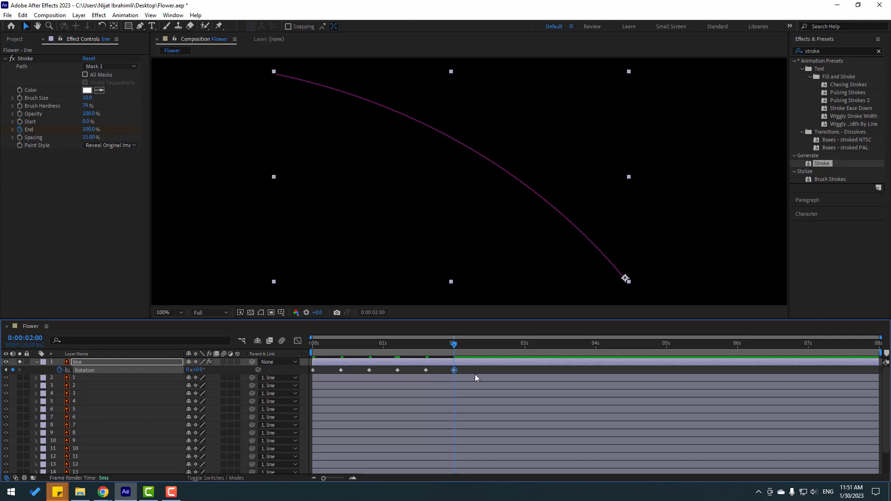
Apply Easy Ease to all of the line layer's Rotation keyframes and preview the swinging stem.
{"action": "left_click_drag", "start_coordinate": [460, 371], "coordinate": [314, 376]}
{"action": "right_click", "coordinate": [314, 374]}
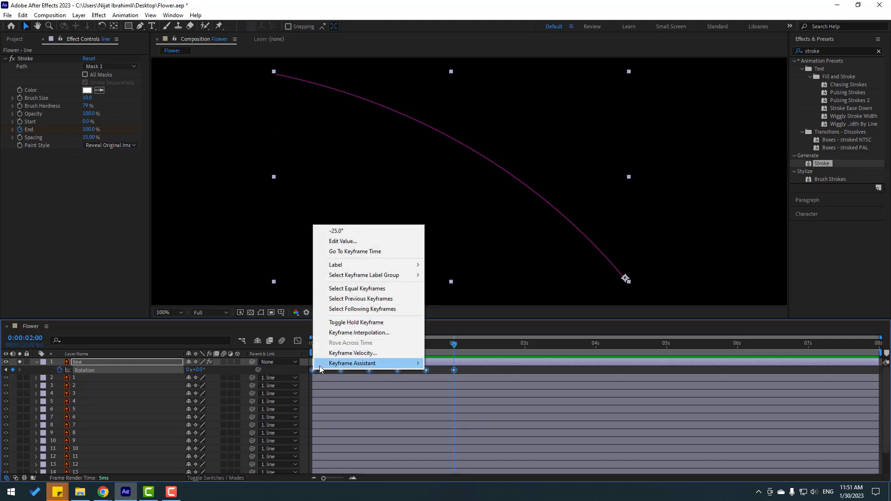
{"action": "mouse_move", "coordinate": [321, 363]}
{"action": "left_click", "coordinate": [469, 393]}
{"action": "key", "text": "space"}
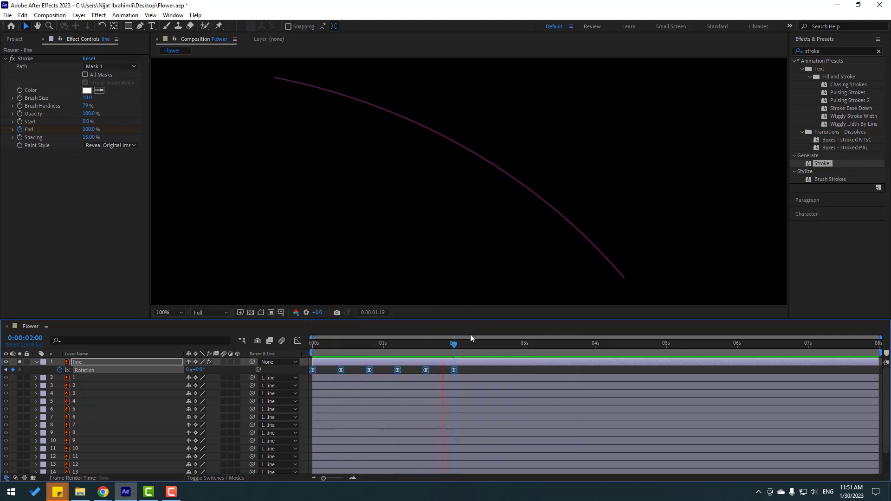
{"action": "key", "text": "space"}
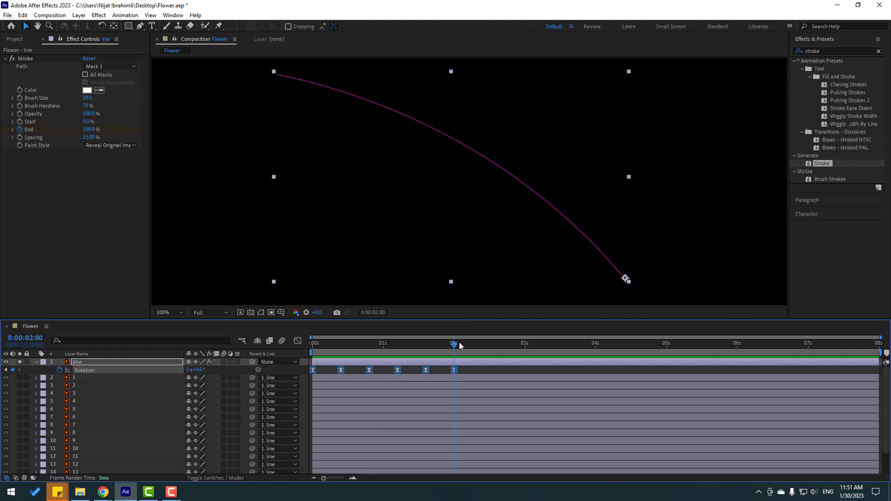
Collapse the line layer's properties and turn off its solo to show the whole flower at 50% zoom.
{"action": "left_click", "coordinate": [36, 362]}
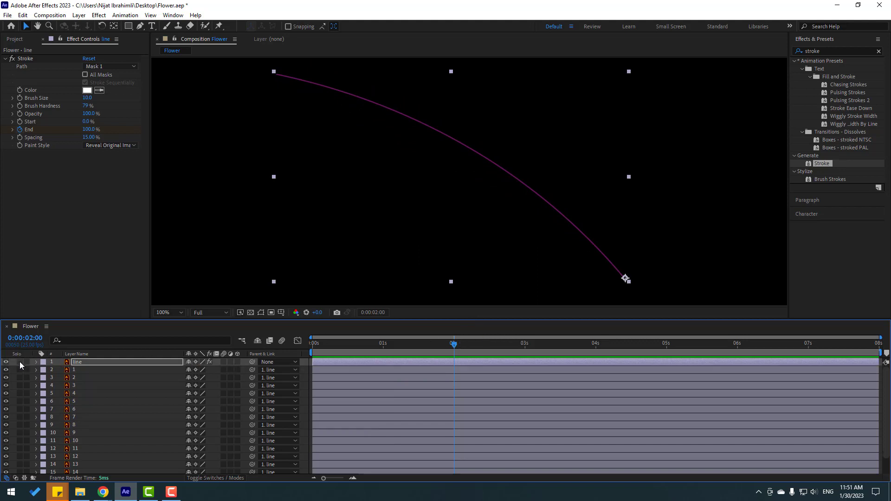
{"action": "left_click", "coordinate": [19, 363]}
{"action": "key", "text": "comma"}
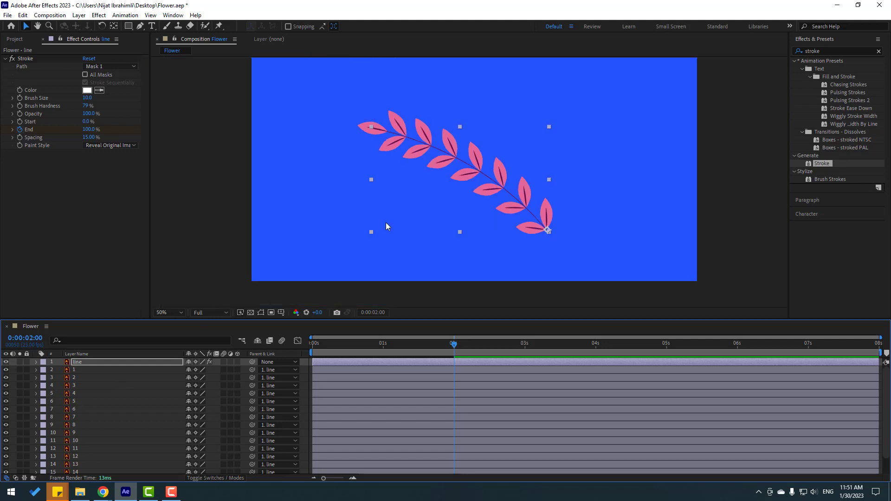
Move the anchor point of leaf layer 1 to the leaf's base at the lower end of the stem.
{"action": "left_click", "coordinate": [75, 369]}
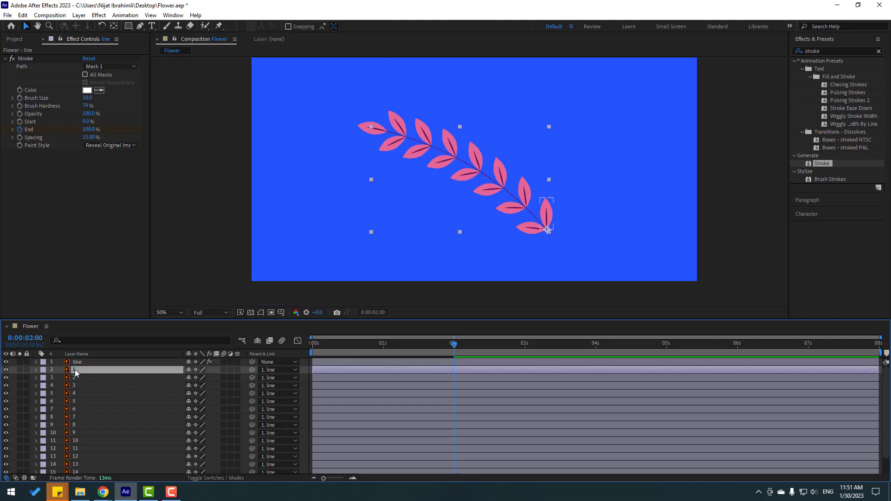
{"action": "key", "text": "period"}
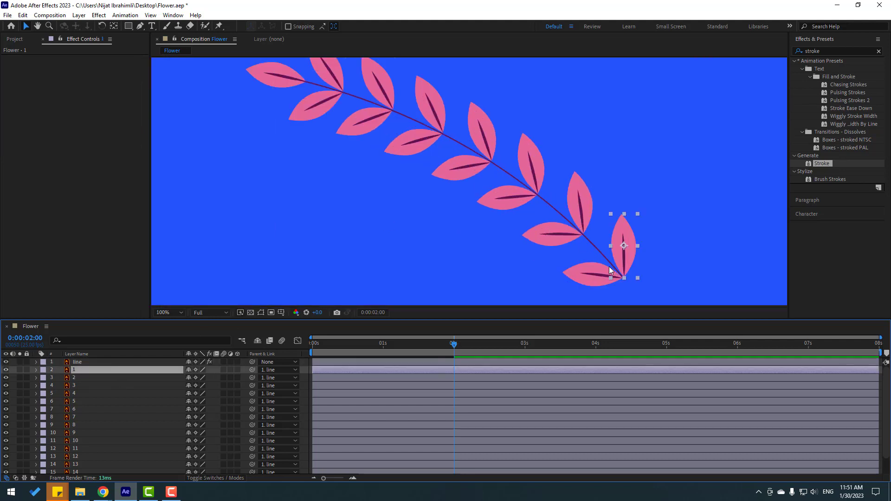
{"action": "left_click_drag", "start_coordinate": [608, 274], "coordinate": [622, 244]}
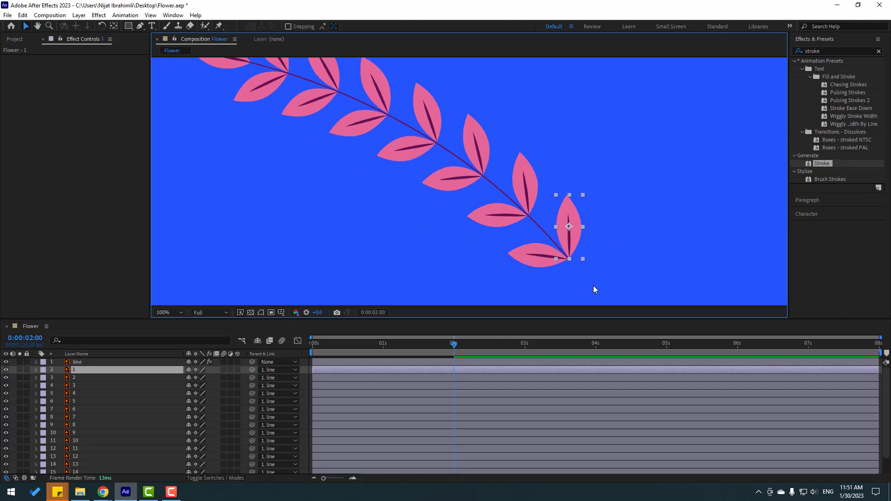
{"action": "left_click_drag", "start_coordinate": [593, 290], "coordinate": [536, 244]}
{"action": "scroll", "coordinate": [528, 224], "scroll_direction": "up", "scroll_amount": 4}
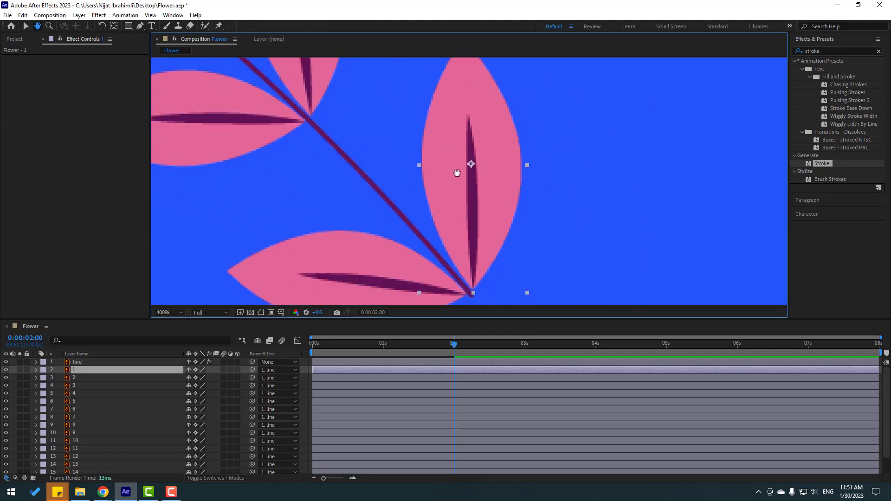
{"action": "left_click", "coordinate": [114, 26]}
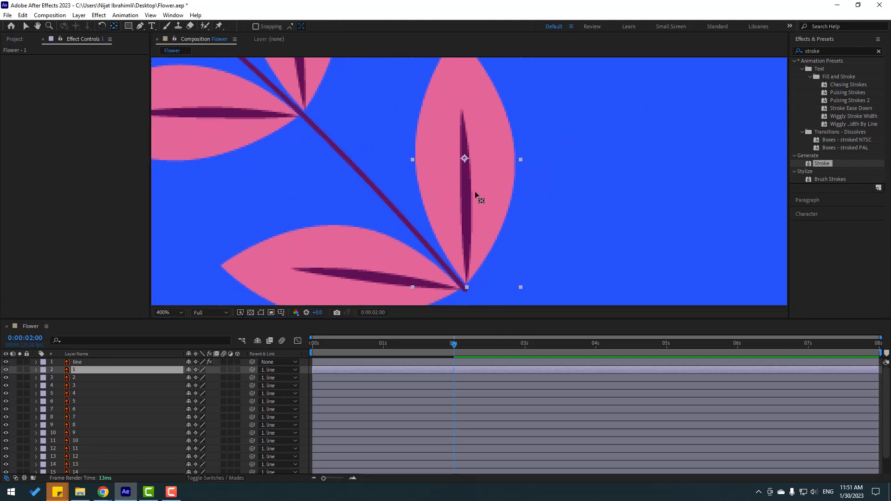
{"action": "left_click_drag", "start_coordinate": [465, 160], "coordinate": [468, 280]}
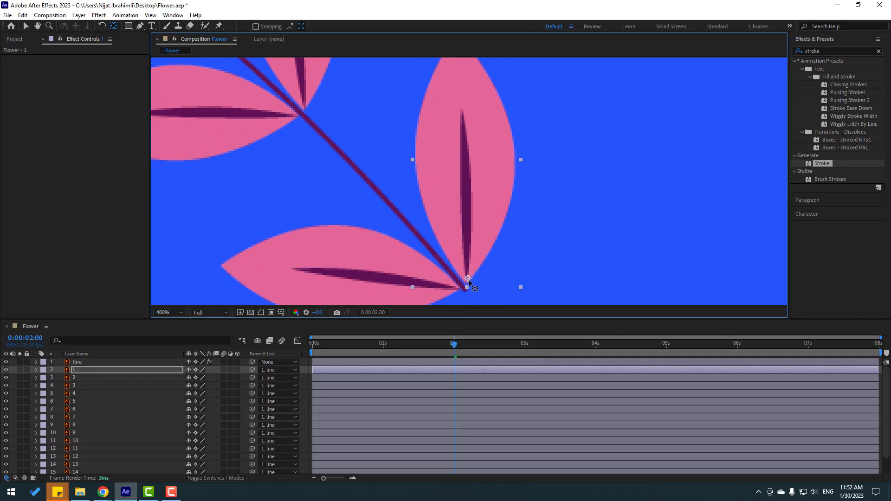
{"action": "left_click", "coordinate": [26, 26]}
Move the anchor point of leaf layer 2 to the leaf's tip where it joins the stem.
{"action": "left_click", "coordinate": [77, 378]}
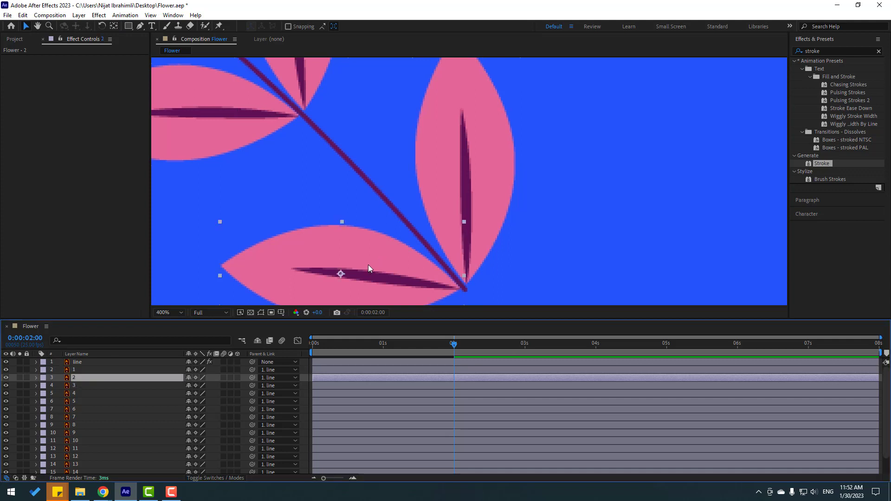
{"action": "scroll", "coordinate": [369, 265], "scroll_direction": "down", "scroll_amount": 3}
{"action": "left_click", "coordinate": [114, 26]}
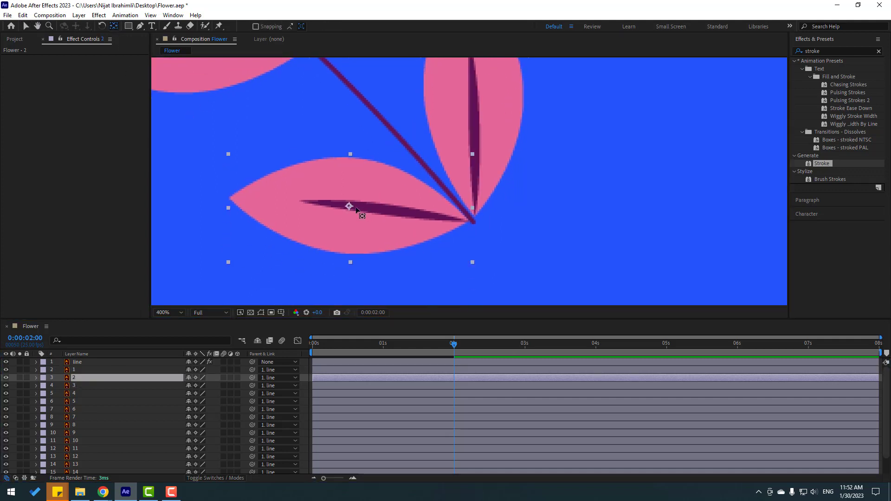
{"action": "left_click_drag", "start_coordinate": [349, 207], "coordinate": [469, 225]}
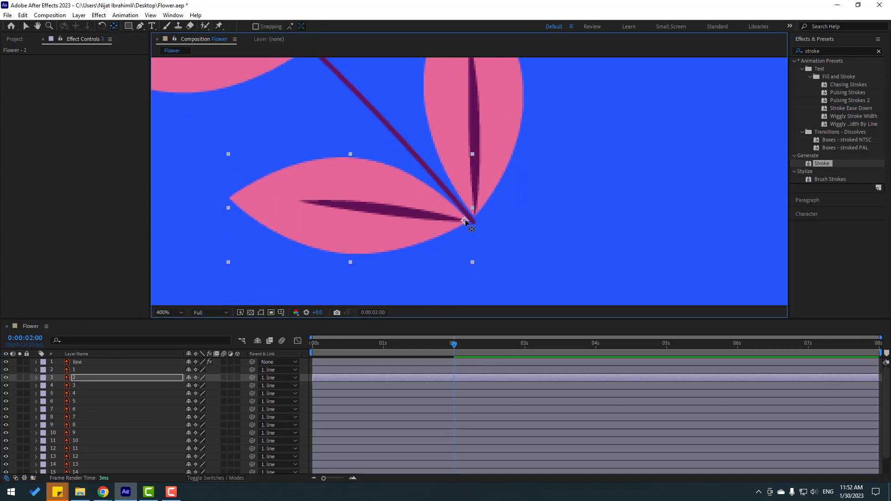
{"action": "left_click", "coordinate": [26, 27]}
Move the anchor point of leaf layer 3 to the leaf's base on the stem.
{"action": "scroll", "coordinate": [394, 220], "scroll_direction": "down", "scroll_amount": 3}
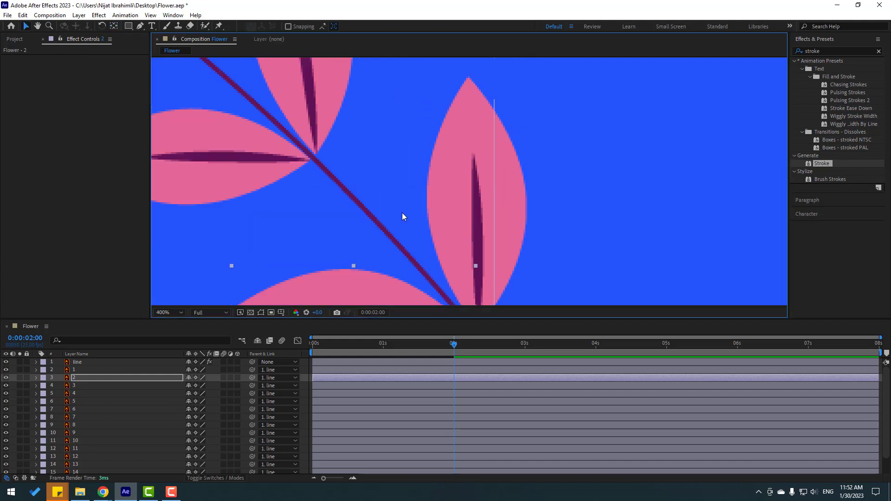
{"action": "left_click", "coordinate": [74, 388]}
{"action": "scroll", "coordinate": [353, 262], "scroll_direction": "up", "scroll_amount": 2}
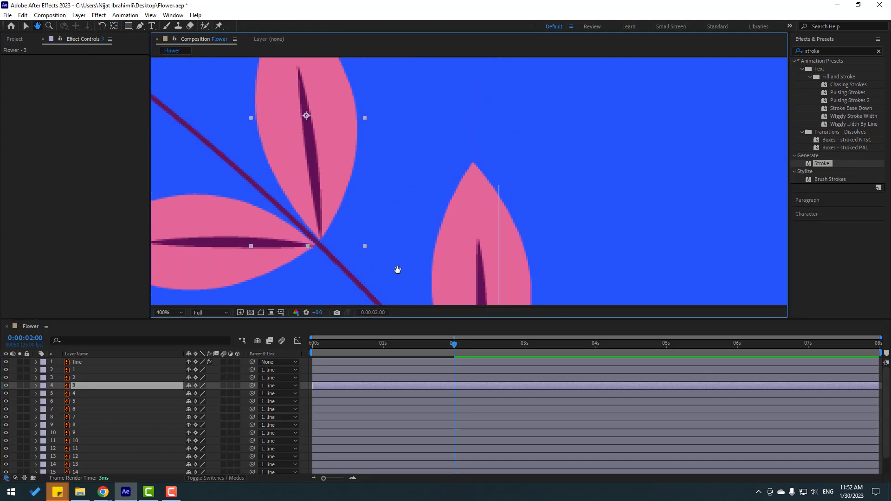
{"action": "left_click", "coordinate": [114, 27]}
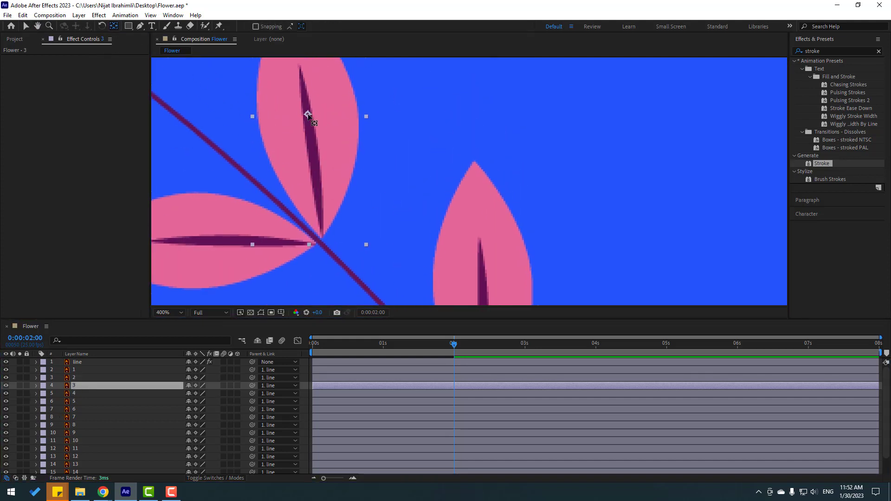
{"action": "left_click_drag", "start_coordinate": [307, 115], "coordinate": [322, 229]}
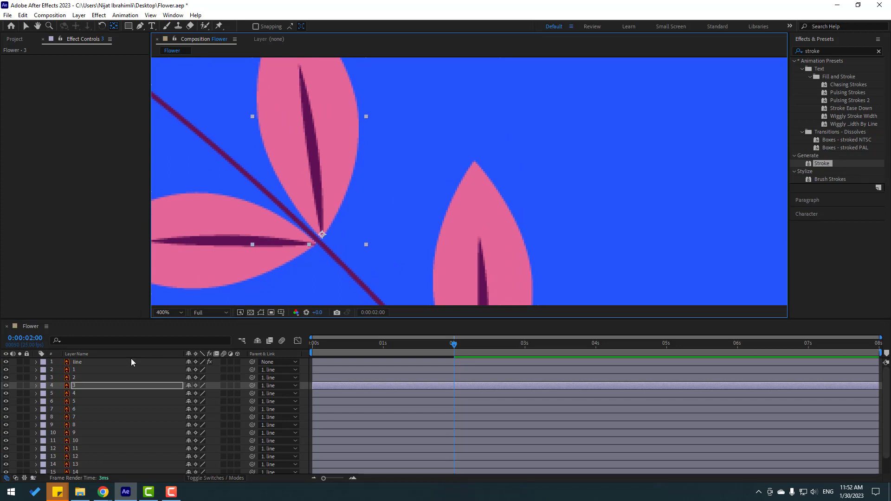
Move the anchor point of leaf layer 4 to the point where the leaf meets the stem.
{"action": "left_click", "coordinate": [73, 394]}
{"action": "left_click_drag", "start_coordinate": [196, 242], "coordinate": [215, 241]}
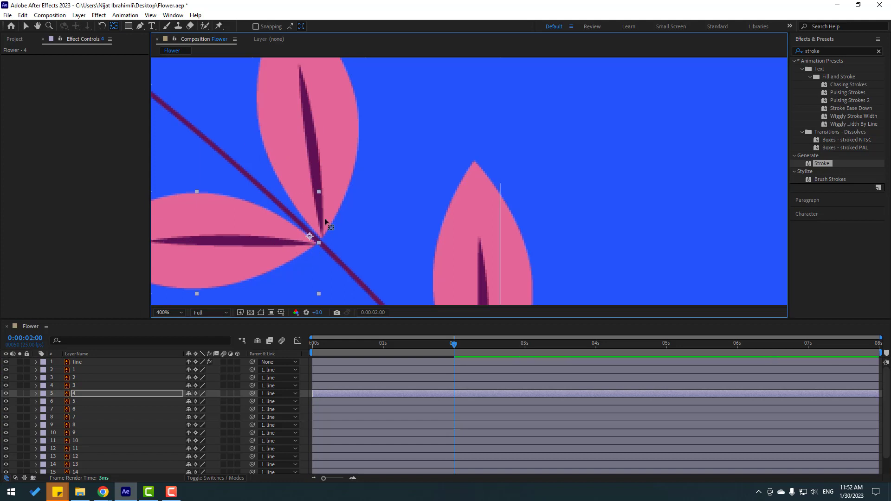
{"action": "left_click_drag", "start_coordinate": [308, 242], "coordinate": [317, 241]}
Move the anchor points of leaf layers 5 and 6 to their bases on the stem.
{"action": "key", "text": "space"}
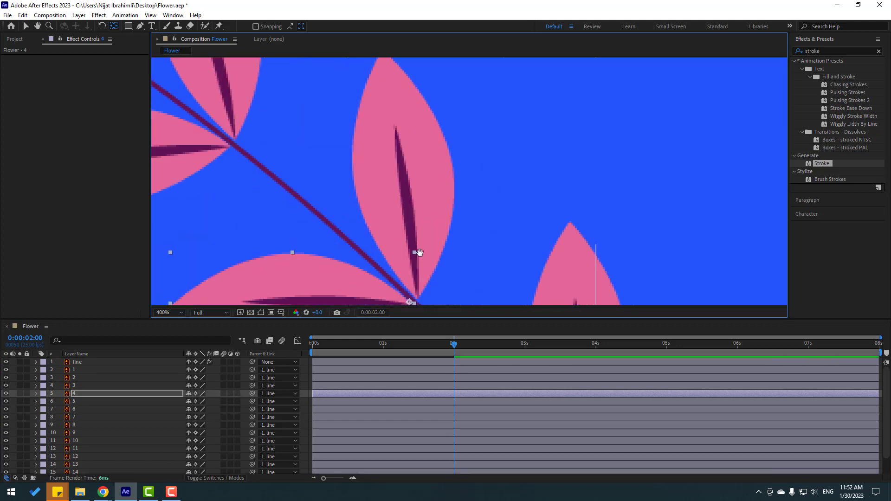
{"action": "left_click", "coordinate": [79, 401]}
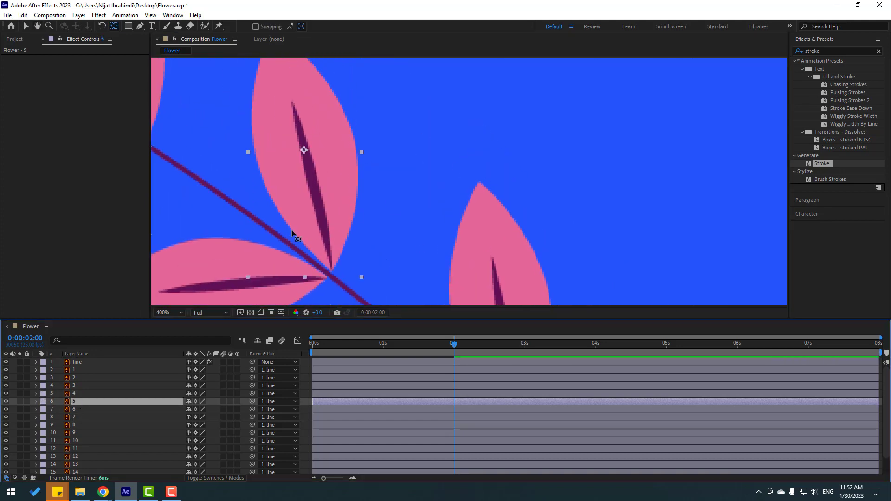
{"action": "left_click_drag", "start_coordinate": [304, 150], "coordinate": [333, 266]}
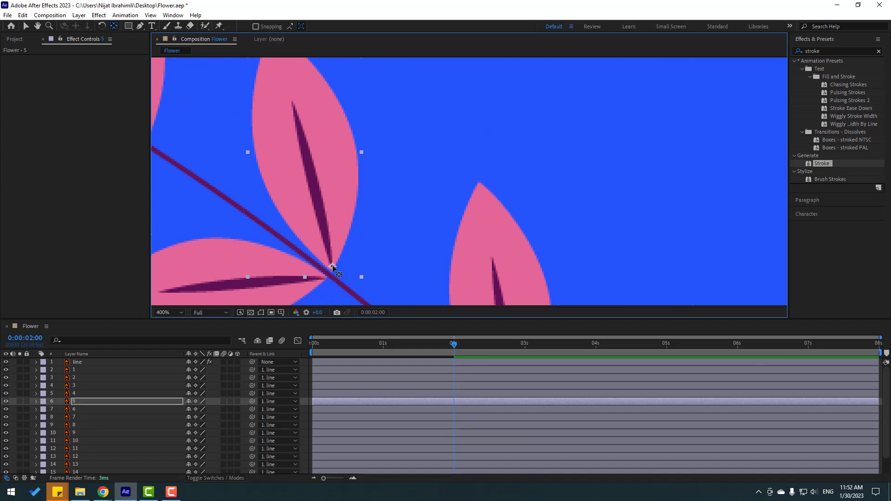
{"action": "left_click", "coordinate": [74, 409]}
{"action": "left_click_drag", "start_coordinate": [229, 293], "coordinate": [325, 252]}
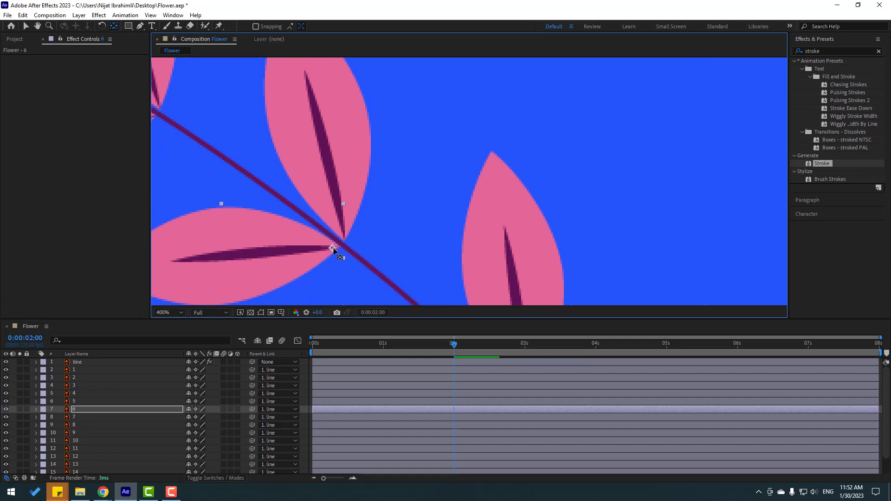
{"action": "left_click_drag", "start_coordinate": [274, 154], "coordinate": [223, 132]}
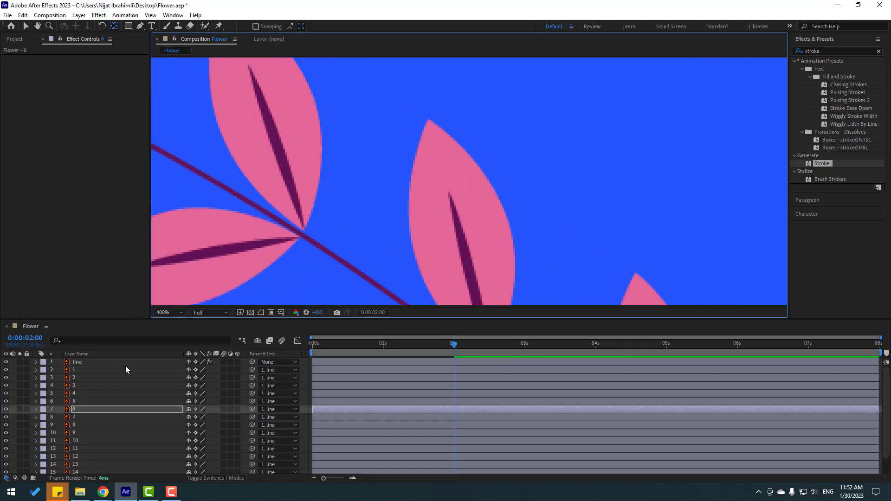
Move the anchor points of leaf layers 7 and 8 to the leaves' bases on the stem.
{"action": "left_click", "coordinate": [79, 414]}
{"action": "left_click_drag", "start_coordinate": [267, 113], "coordinate": [301, 224]}
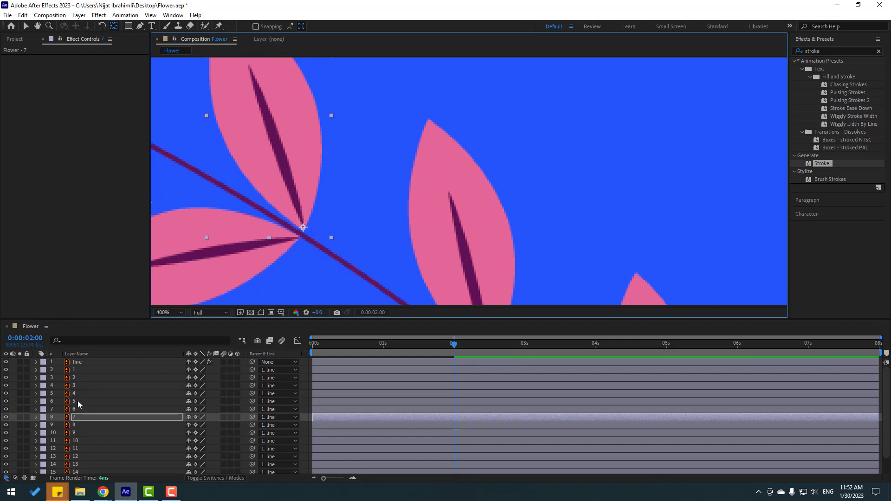
{"action": "left_click", "coordinate": [72, 425]}
{"action": "left_click_drag", "start_coordinate": [182, 261], "coordinate": [268, 246]}
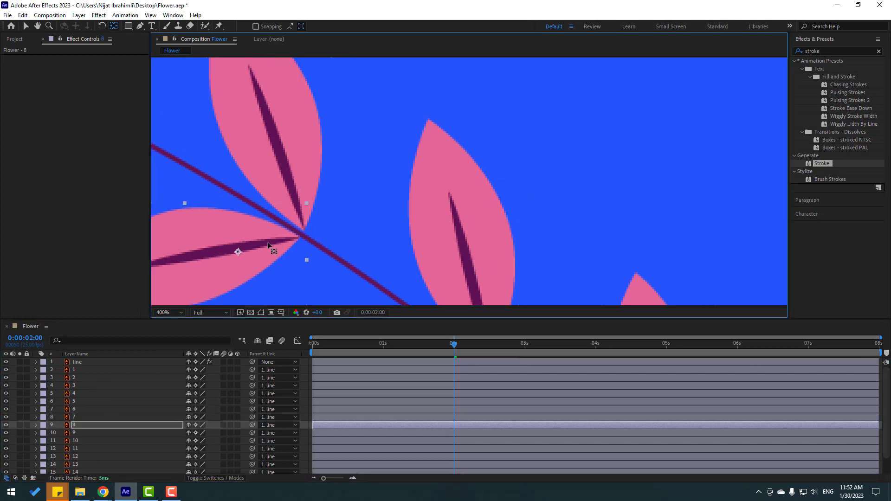
Move the anchor points of leaf layers 9 and 10 to the points where the leaves join the stem.
{"action": "key", "text": "space"}
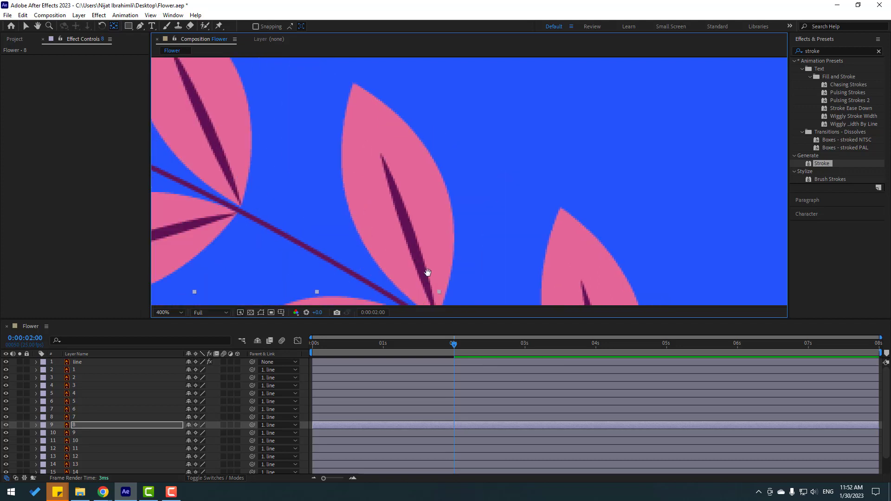
{"action": "left_click", "coordinate": [74, 435]}
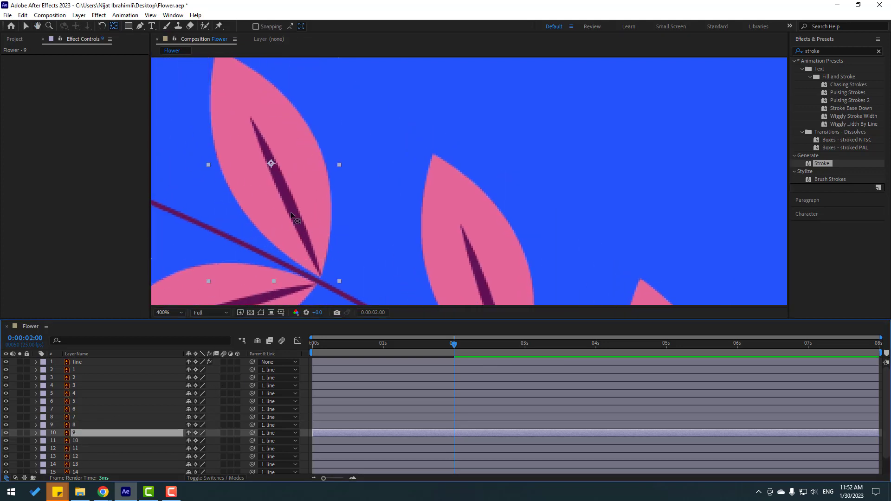
{"action": "left_click_drag", "start_coordinate": [271, 164], "coordinate": [285, 144]}
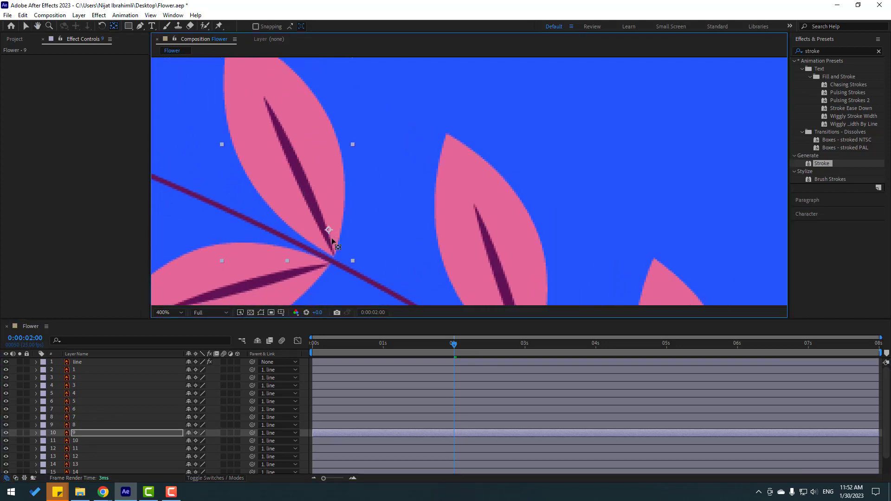
{"action": "left_click_drag", "start_coordinate": [273, 284], "coordinate": [374, 158]}
{"action": "key", "text": "y"}
{"action": "left_click", "coordinate": [75, 441]}
Move the anchor points of leaf layers 11 and 12 to their leaf bases on the stem.
{"action": "scroll", "coordinate": [269, 90], "scroll_direction": "up", "scroll_amount": 3}
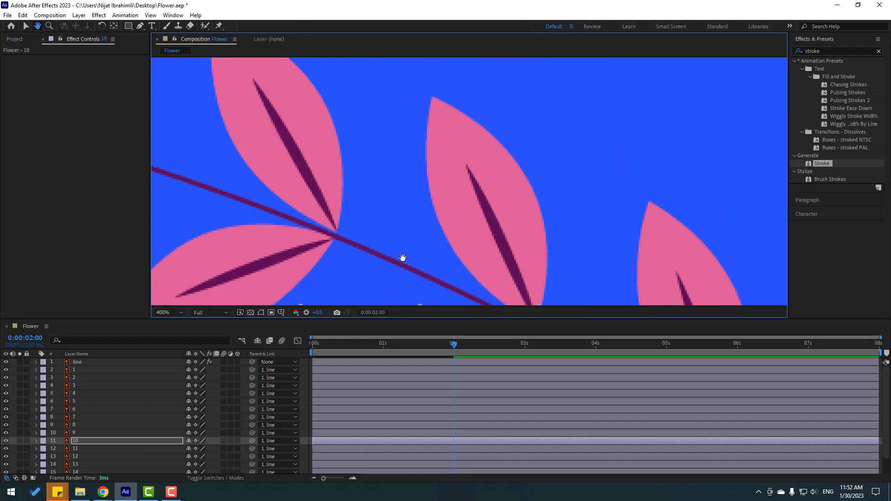
{"action": "left_click", "coordinate": [75, 449]}
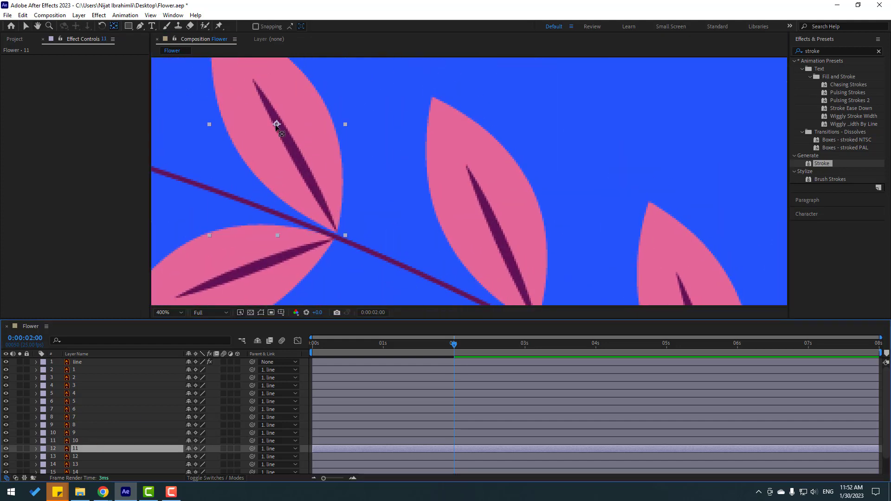
{"action": "left_click_drag", "start_coordinate": [277, 124], "coordinate": [335, 232]}
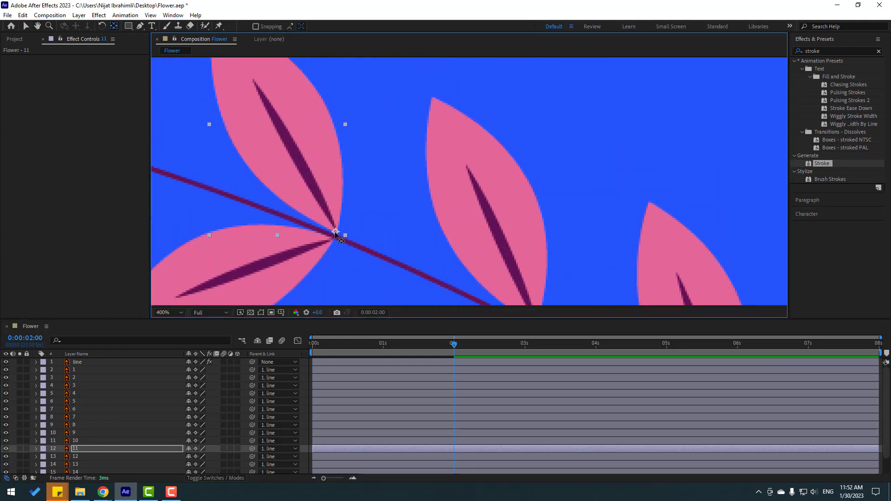
{"action": "left_click", "coordinate": [88, 457]}
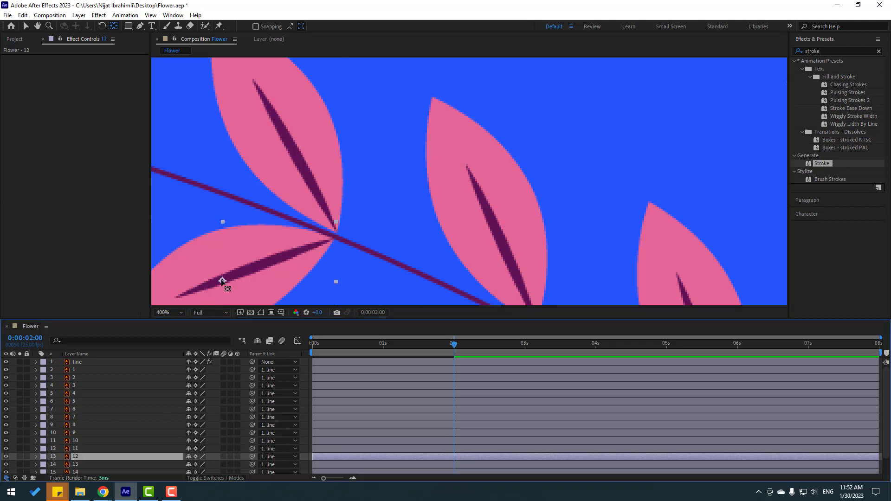
{"action": "left_click_drag", "start_coordinate": [222, 281], "coordinate": [330, 241]}
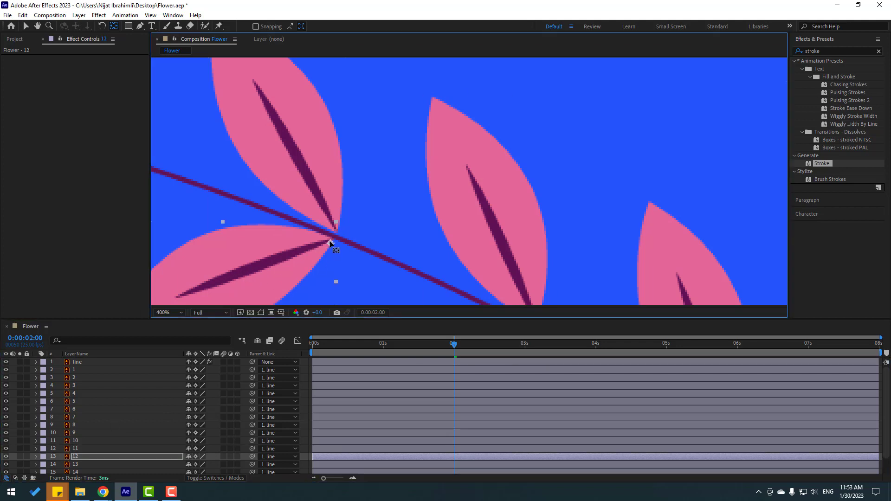
Move the anchor points of leaf layers 13 and 14 to where the leaves meet the stem.
{"action": "left_click", "coordinate": [72, 464]}
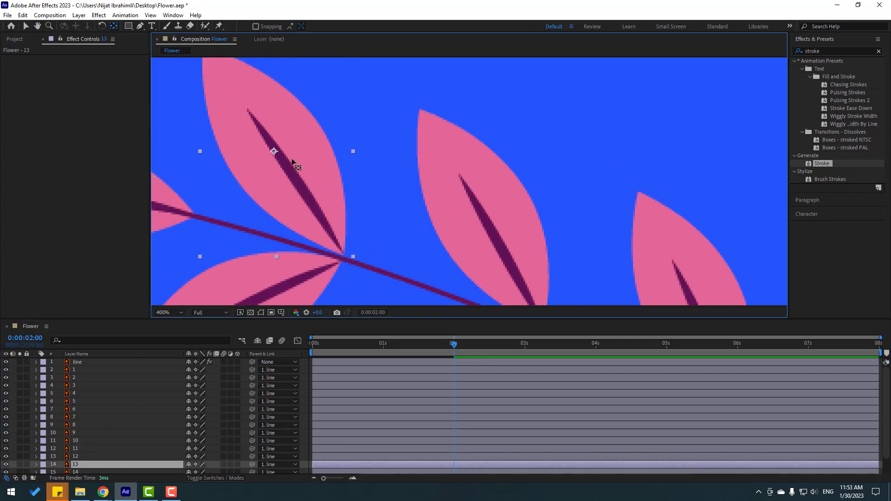
{"action": "left_click_drag", "start_coordinate": [299, 175], "coordinate": [337, 242]}
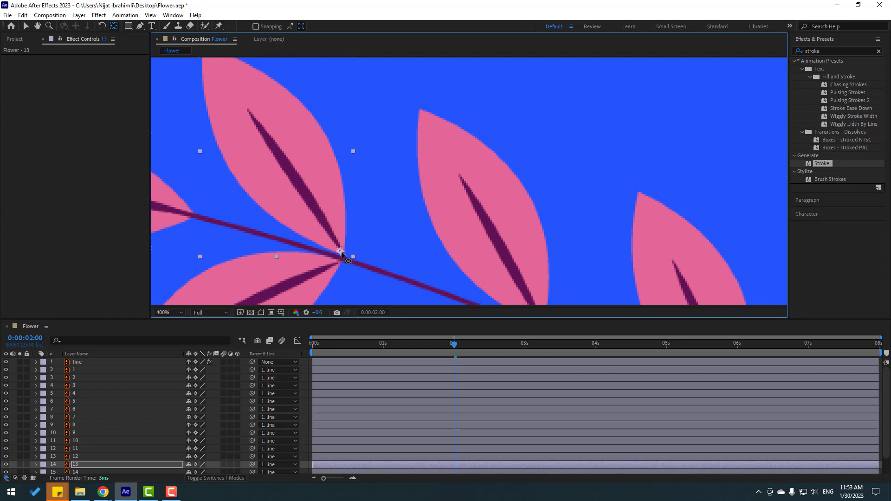
{"action": "scroll", "coordinate": [260, 274], "scroll_direction": "down", "scroll_amount": 3}
{"action": "scroll", "coordinate": [86, 436], "scroll_direction": "down", "scroll_amount": 1}
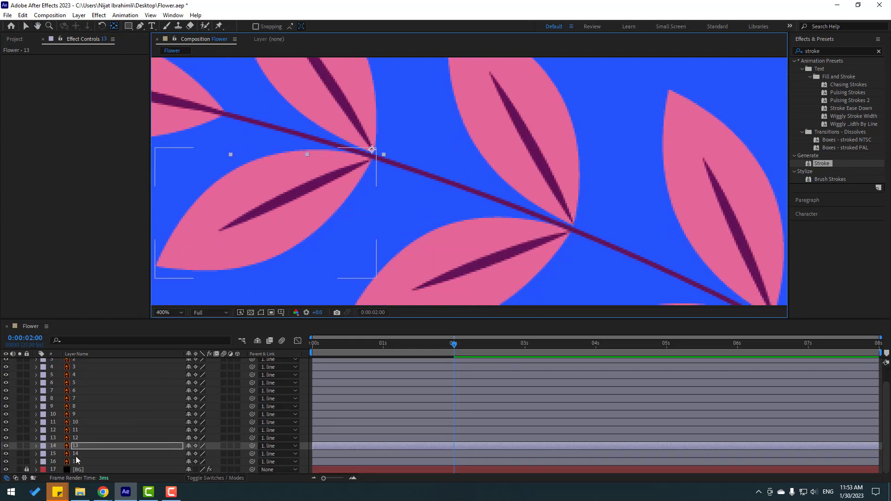
{"action": "left_click", "coordinate": [76, 454]}
{"action": "left_click_drag", "start_coordinate": [266, 211], "coordinate": [359, 166]}
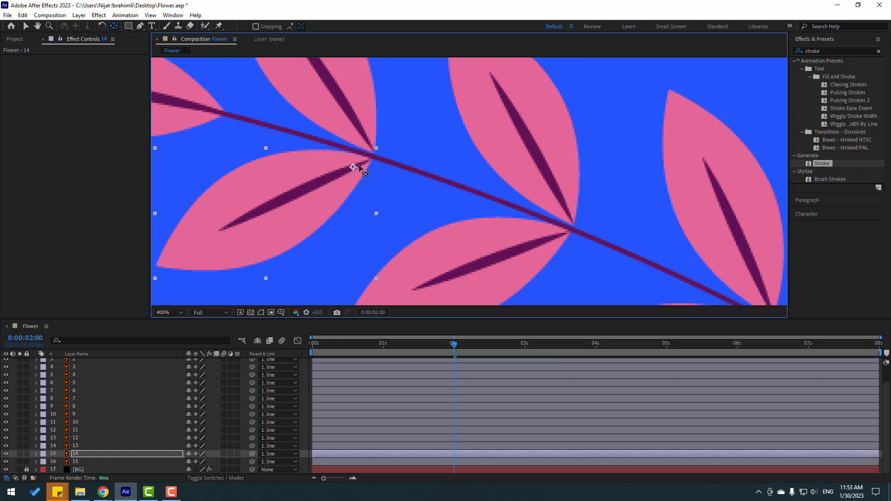
Move the anchor point of leaf layer 15 to the leaf's base at the end of the stem.
{"action": "left_click_drag", "start_coordinate": [238, 116], "coordinate": [398, 209]}
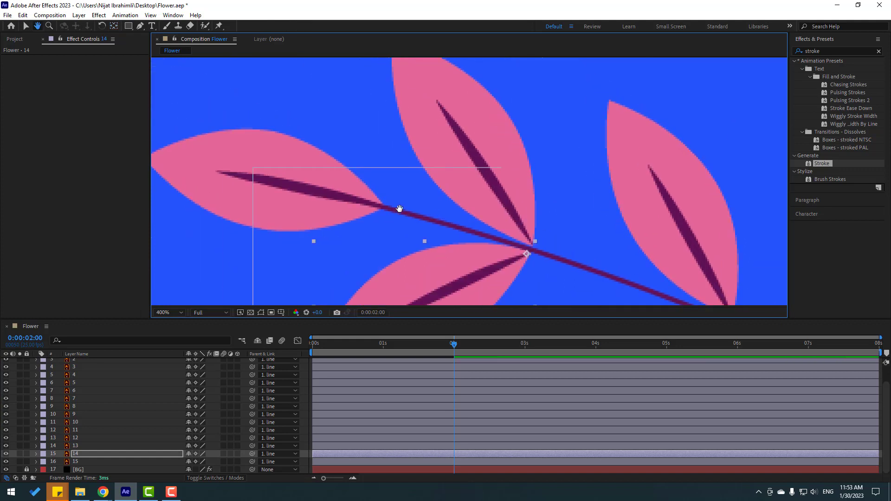
{"action": "left_click", "coordinate": [76, 463]}
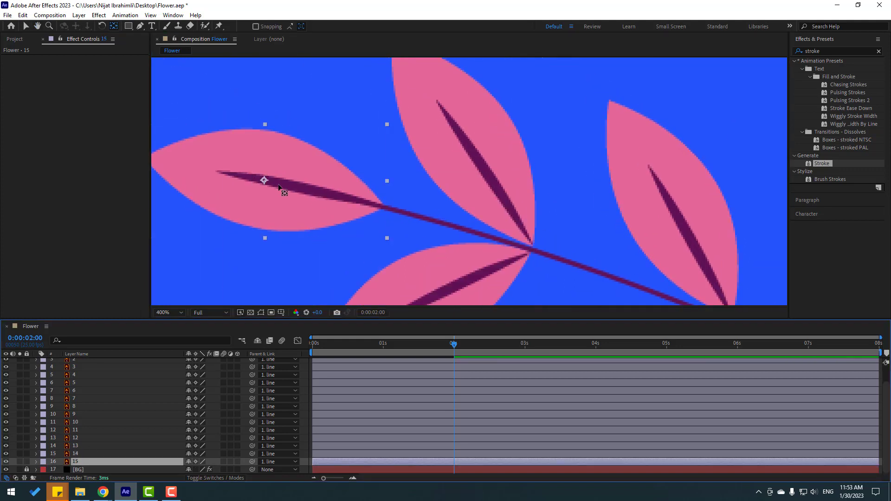
{"action": "left_click_drag", "start_coordinate": [264, 181], "coordinate": [330, 195]}
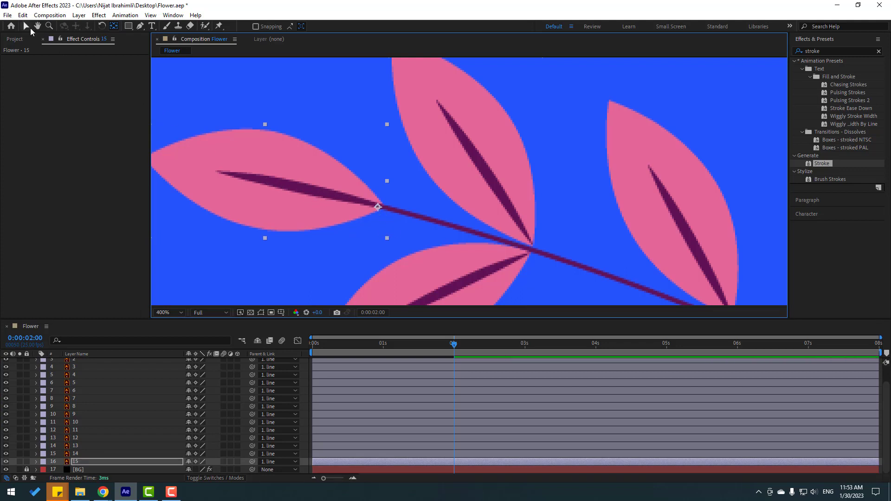
{"action": "scroll", "coordinate": [448, 209], "scroll_direction": "down", "scroll_amount": 6}
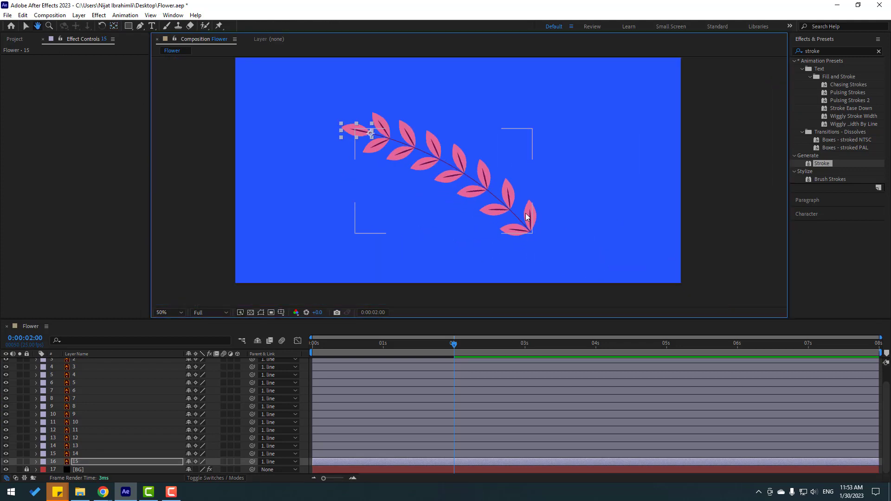
Select several leaf layers one after another to check the placement of their anchor points.
{"action": "key", "text": "v"}
{"action": "left_click", "coordinate": [526, 220]}
{"action": "left_click", "coordinate": [100, 415]}
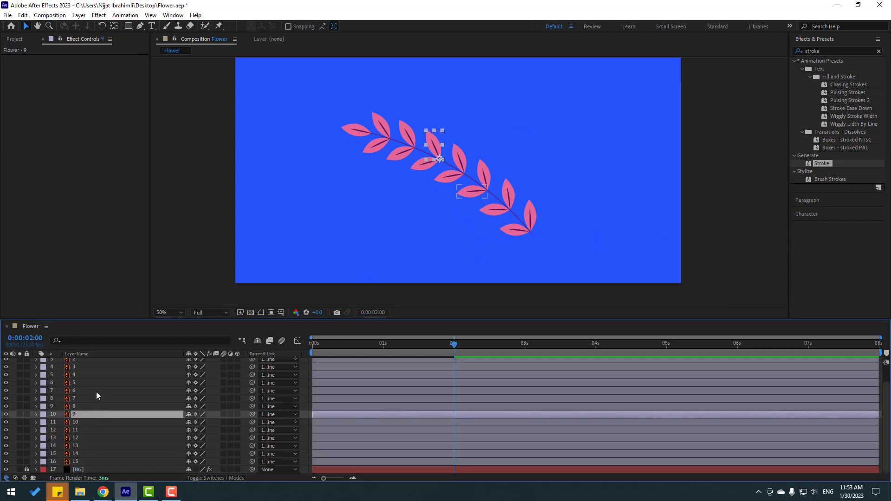
{"action": "left_click", "coordinate": [97, 391]}
{"action": "left_click", "coordinate": [95, 432]}
{"action": "left_click", "coordinate": [98, 438]}
{"action": "left_click", "coordinate": [101, 393]}
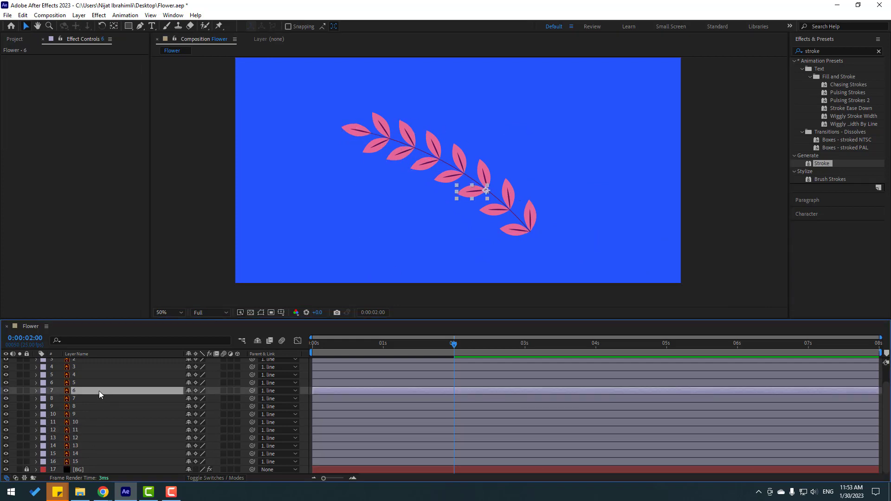
Enable rotation keyframing on leaf layer 1 at 0:00:00:00 and set the rotation there to 25°.
{"action": "scroll", "coordinate": [90, 403], "scroll_direction": "up", "scroll_amount": 2}
{"action": "left_click", "coordinate": [77, 370]}
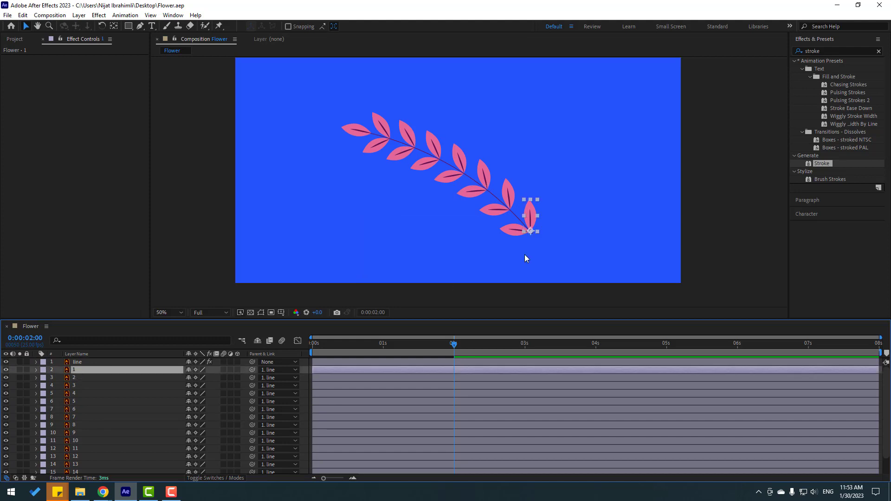
{"action": "scroll", "coordinate": [495, 235], "scroll_direction": "up", "scroll_amount": 6}
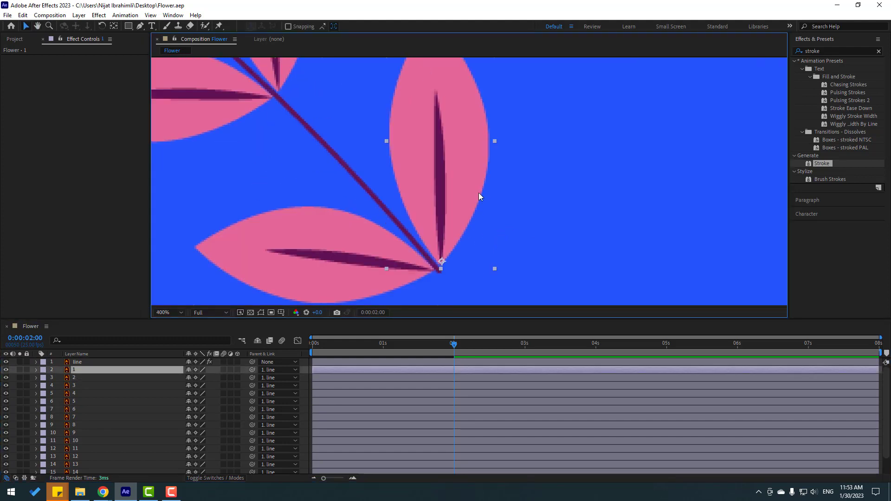
{"action": "scroll", "coordinate": [480, 196], "scroll_direction": "up", "scroll_amount": 1}
{"action": "left_click_drag", "start_coordinate": [449, 346], "coordinate": [305, 356]}
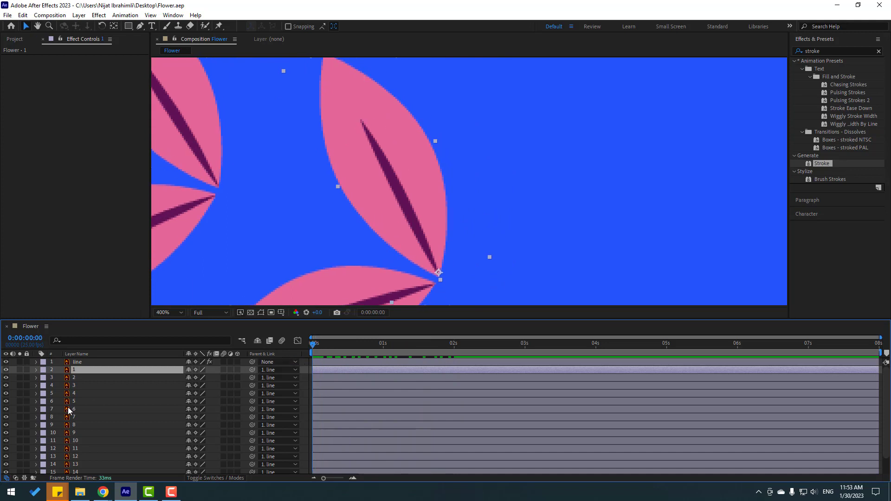
{"action": "key", "text": "r"}
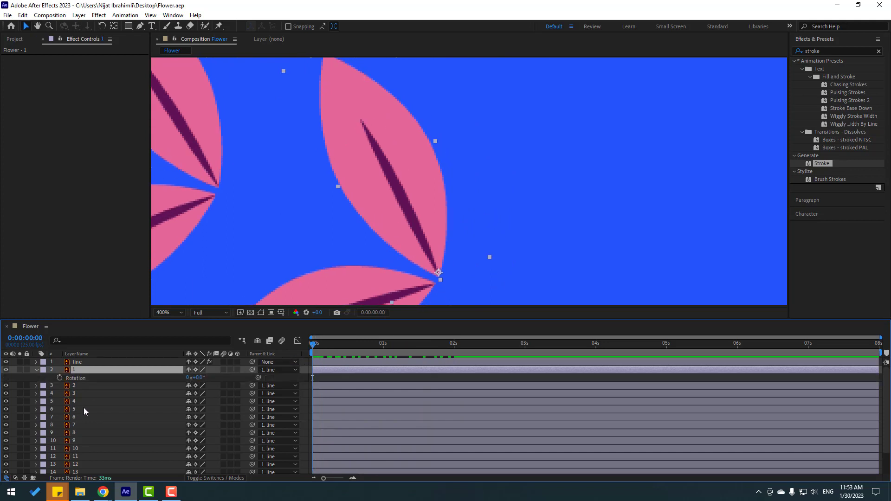
{"action": "left_click", "coordinate": [60, 378]}
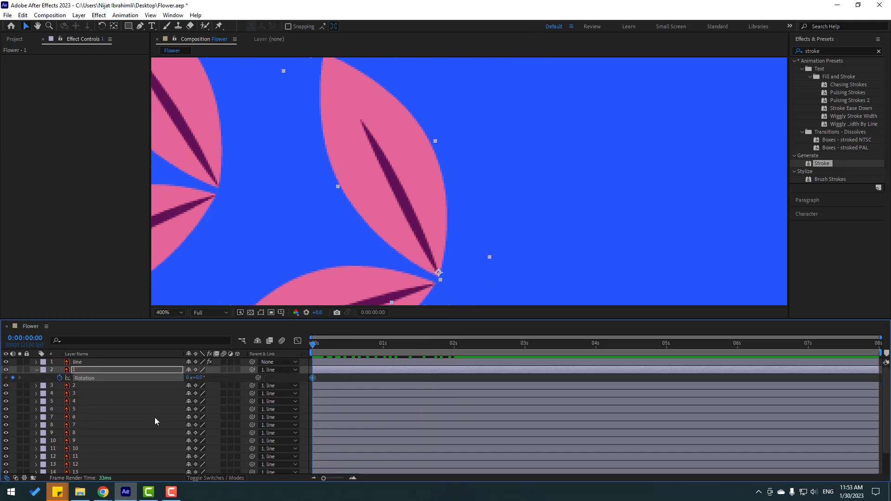
{"action": "left_click", "coordinate": [200, 379]}
{"action": "type", "text": "25"}
{"action": "key", "text": "Return"}
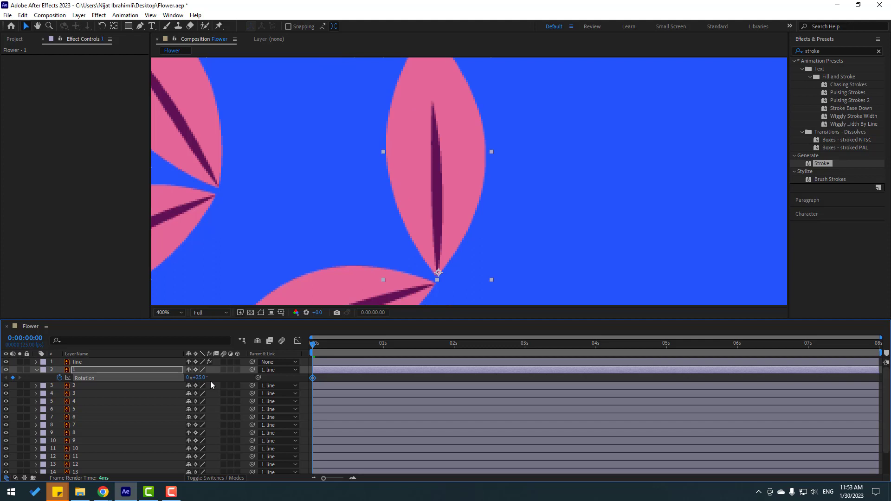
Go 10 frames forward from the start and add a rotation keyframe of -15° on leaf layer 1.
{"action": "key", "text": "shift+Page_Down"}
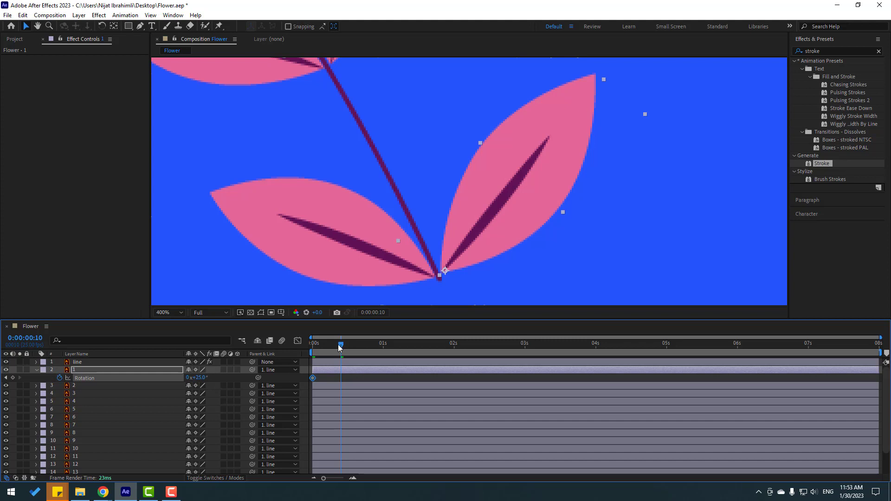
{"action": "key", "text": "Home"}
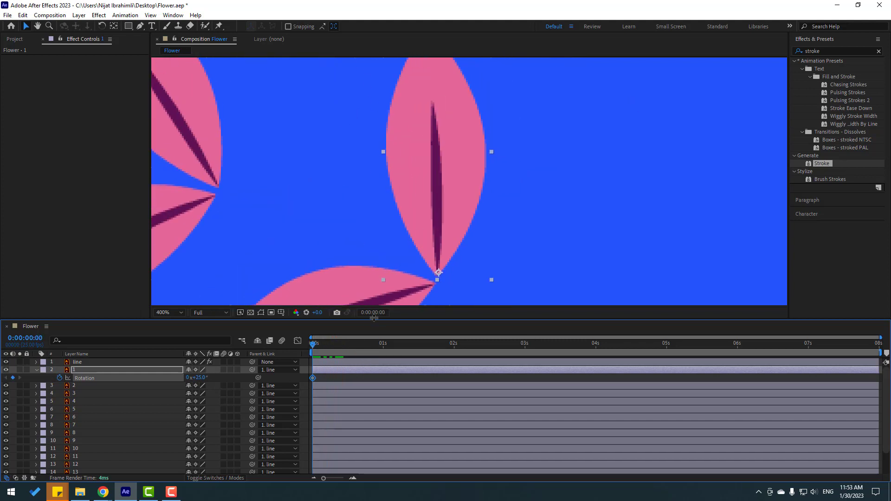
{"action": "left_click", "coordinate": [376, 313]}
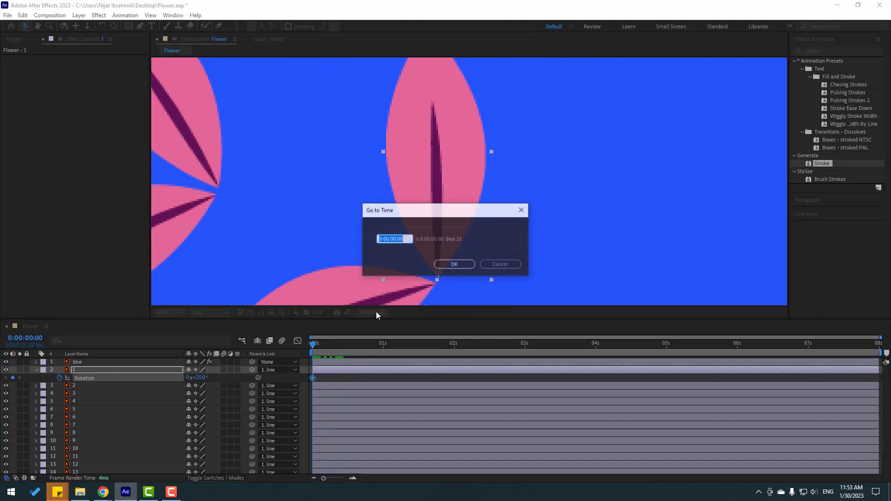
{"action": "type", "text": "+10"}
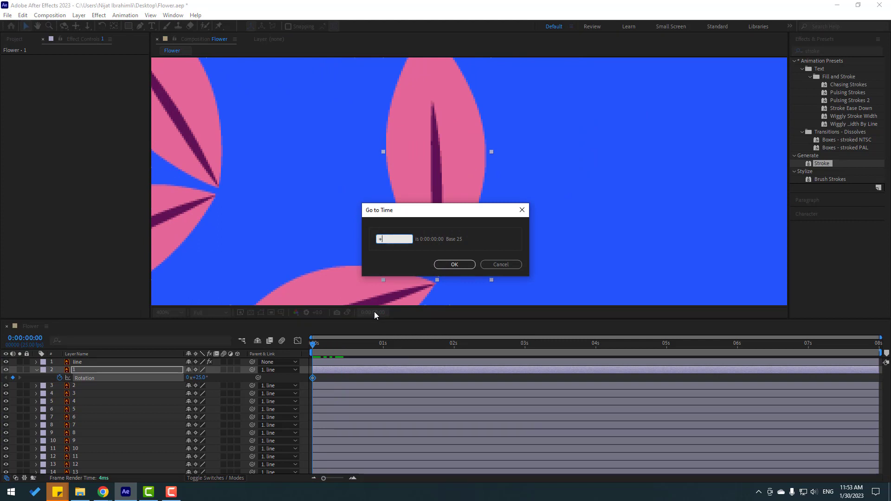
{"action": "left_click", "coordinate": [450, 265]}
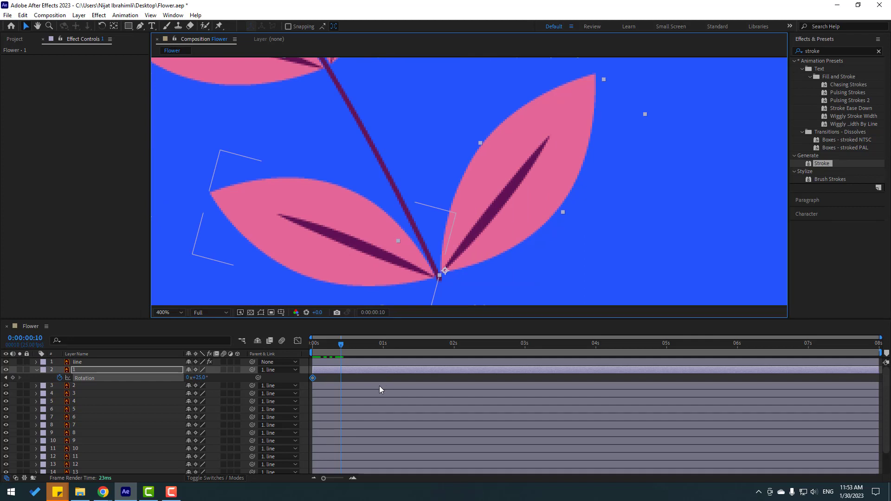
{"action": "left_click", "coordinate": [206, 377]}
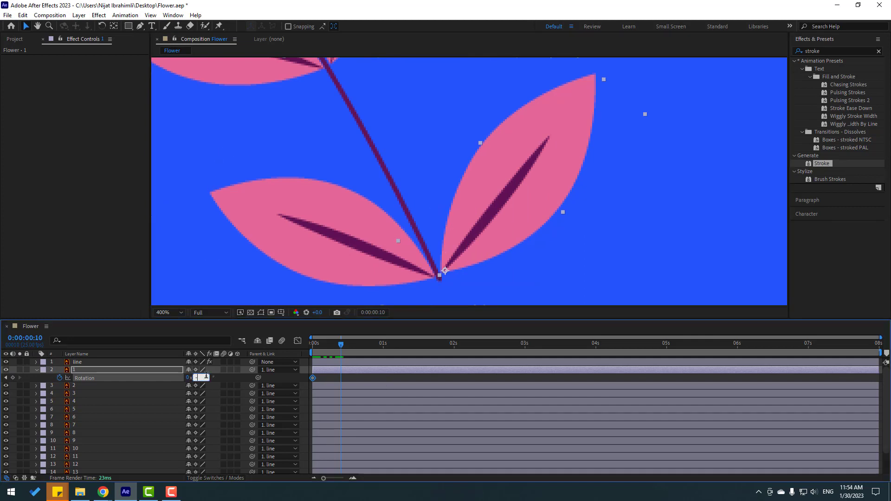
{"action": "type", "text": "-15"}
{"action": "key", "text": "Return"}
Add a rotation keyframe of 7° on leaf layer 1 at 0:00:00:20 and move the current time to 0:00:01:05.
{"action": "key", "text": "shift+Page_Down"}
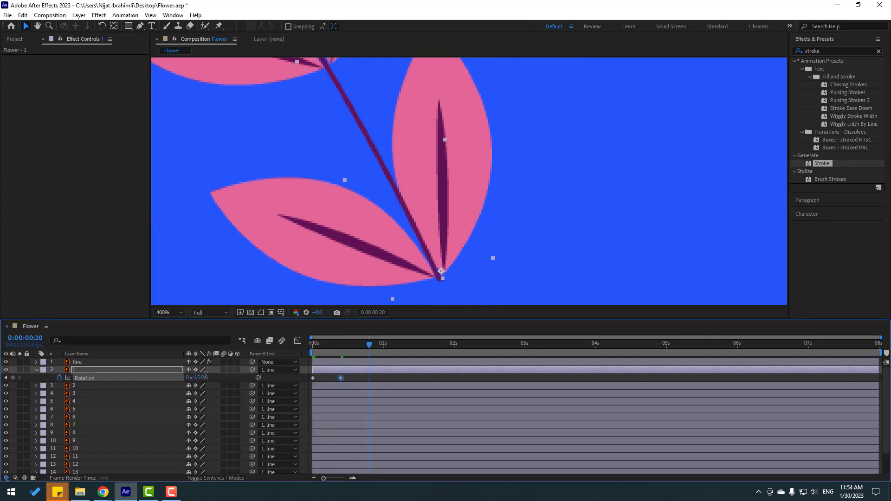
{"action": "left_click", "coordinate": [205, 377]}
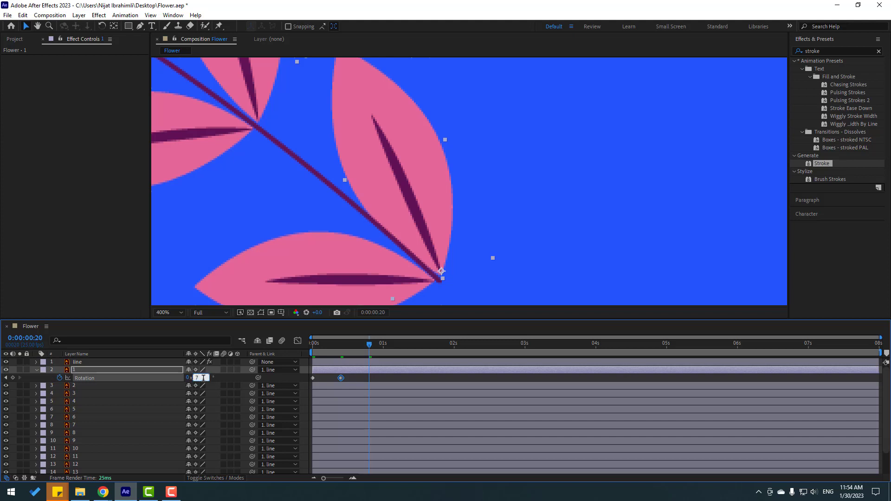
{"action": "type", "text": "7"}
{"action": "key", "text": "Return"}
{"action": "key", "text": "shift+Page_Down"}
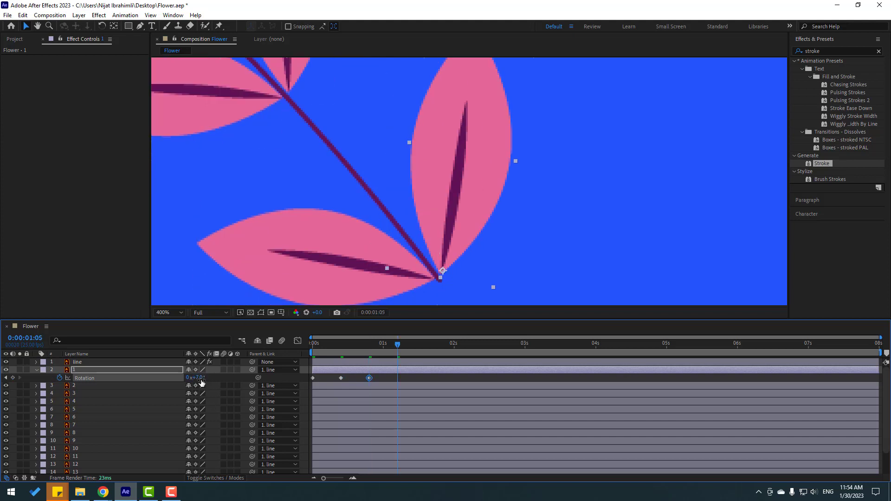
Add rotation keyframes on leaf layer 1 of -3° at 0:00:01:05 and 0° at 0:00:01:15.
{"action": "left_click", "coordinate": [200, 378]}
{"action": "type", "text": "-3"}
{"action": "key", "text": "Return"}
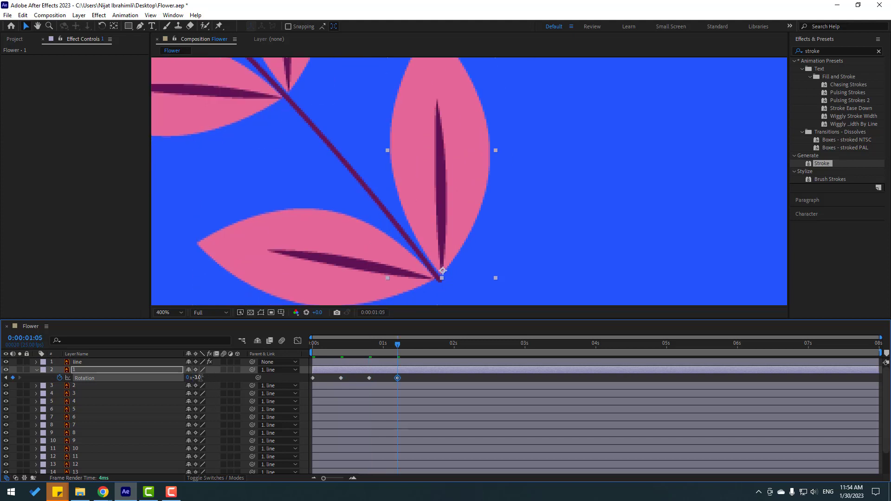
{"action": "key", "text": "shift+Page_Down"}
{"action": "left_click", "coordinate": [197, 378]}
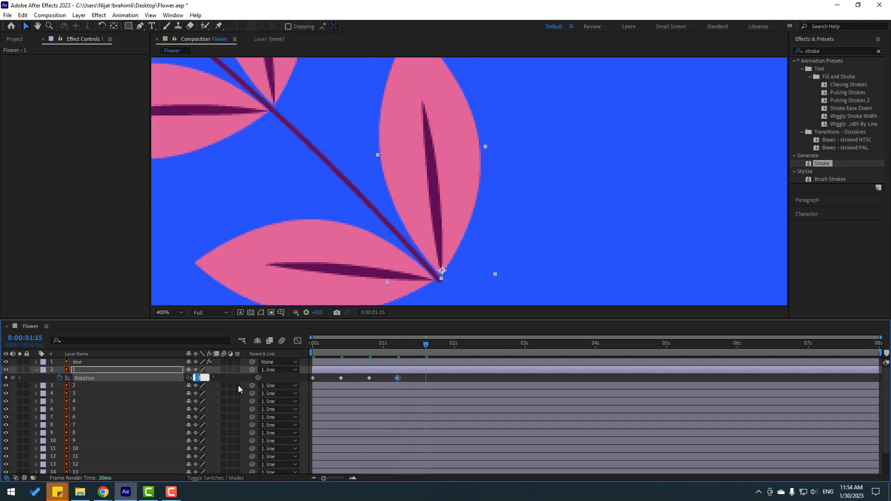
{"action": "type", "text": "0"}
{"action": "key", "text": "Return"}
Apply Easy Ease to all rotation keyframes of leaf layer 1 and preview the swing.
{"action": "left_click_drag", "start_coordinate": [433, 377], "coordinate": [311, 381]}
{"action": "right_click", "coordinate": [316, 380]}
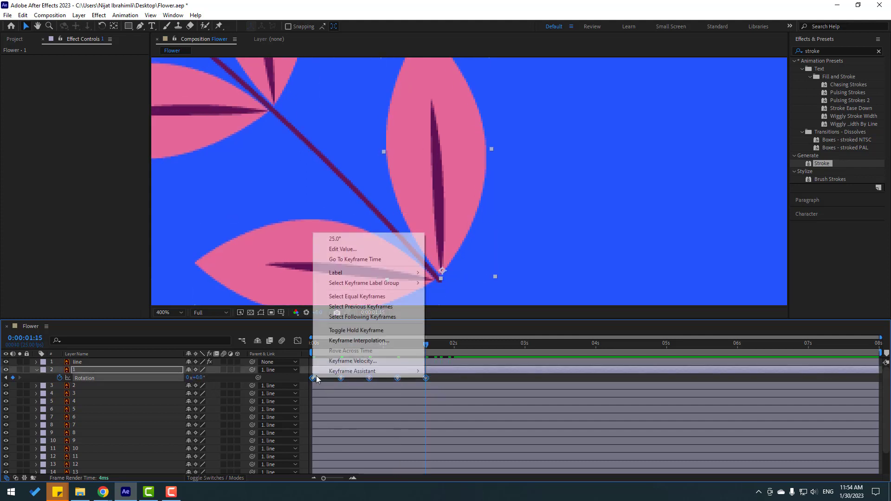
{"action": "mouse_move", "coordinate": [362, 371]}
{"action": "left_click", "coordinate": [468, 401]}
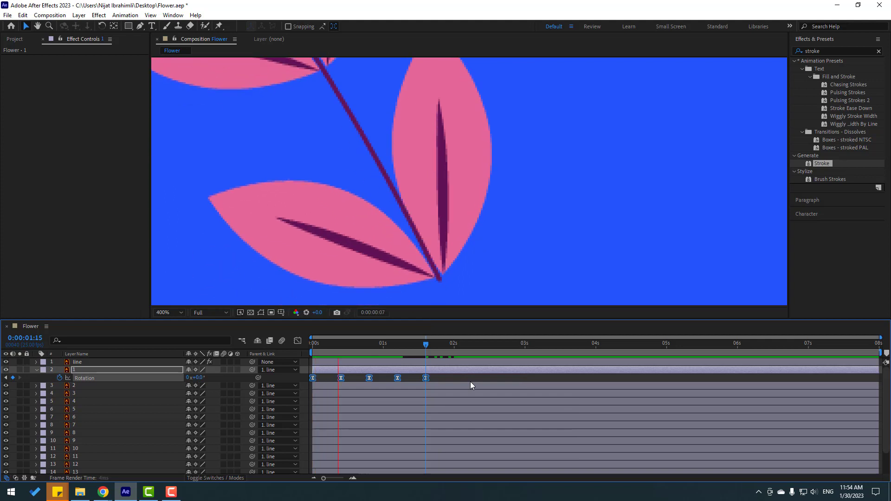
{"action": "key", "text": "space"}
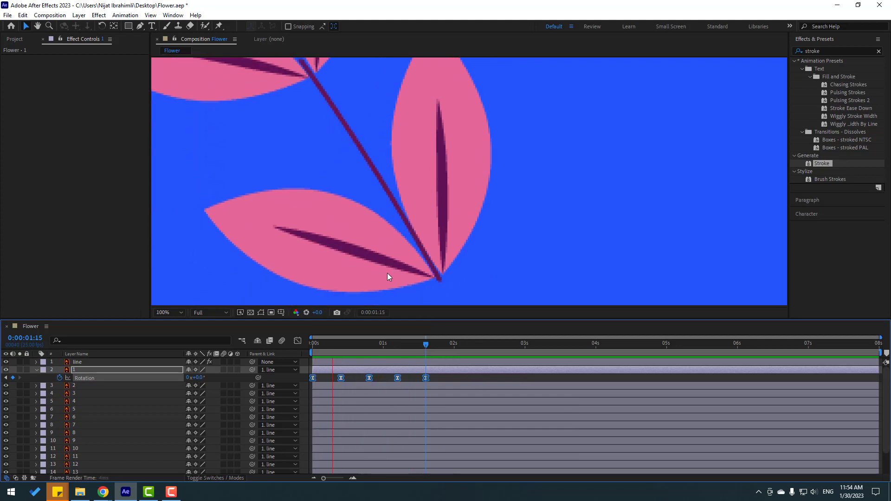
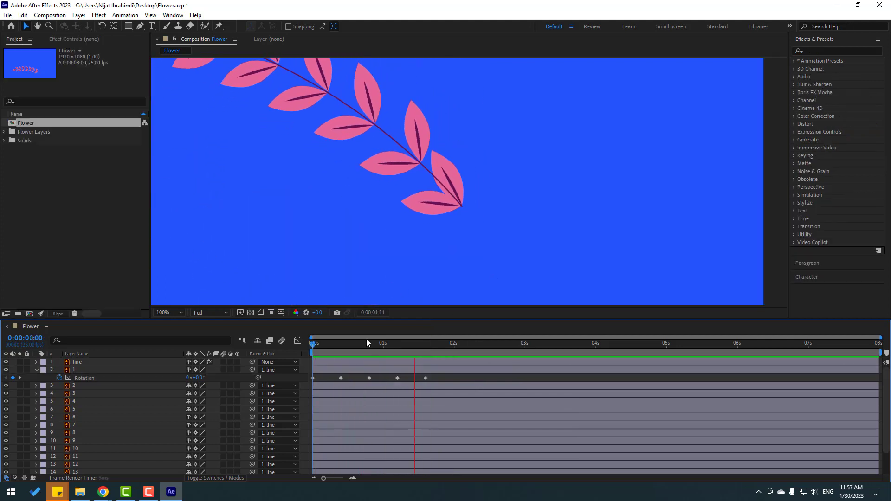
Review the animation of leaf layer 1, set its parent to None and play the result.
{"action": "left_click", "coordinate": [361, 345]}
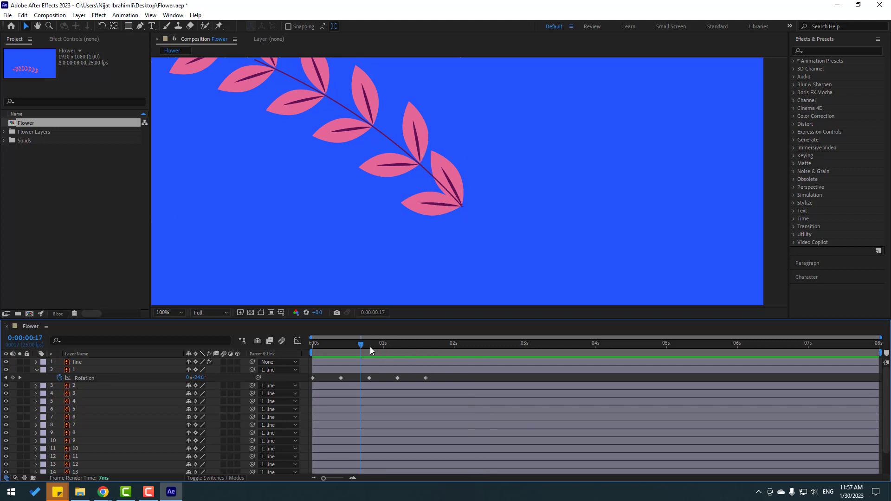
{"action": "left_click_drag", "start_coordinate": [363, 344], "coordinate": [436, 348]}
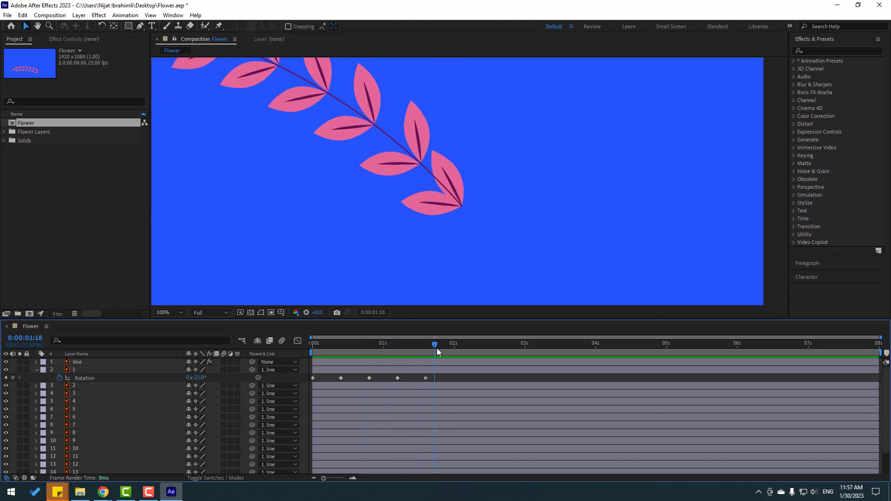
{"action": "left_click", "coordinate": [86, 369]}
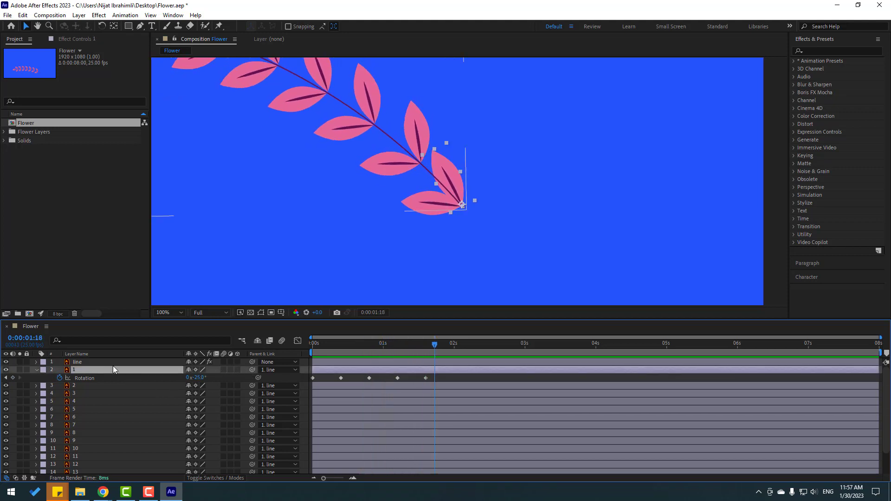
{"action": "left_click_drag", "start_coordinate": [412, 346], "coordinate": [455, 348]}
{"action": "left_click", "coordinate": [268, 370]}
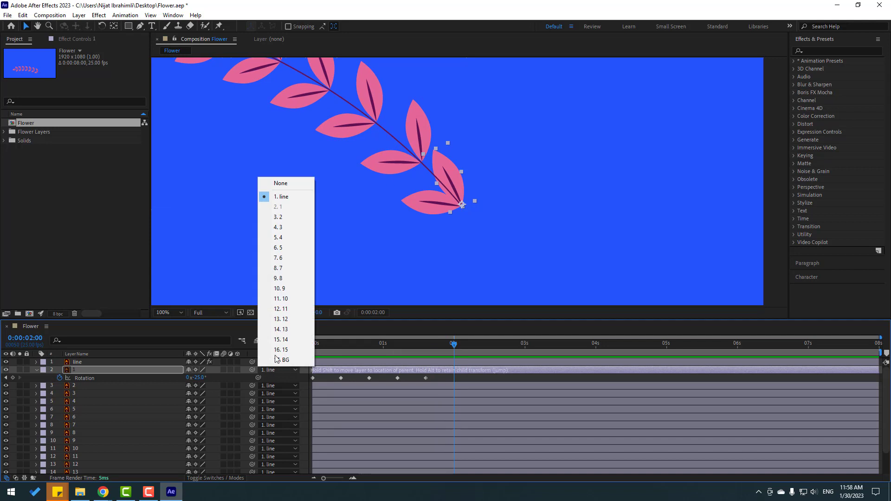
{"action": "left_click", "coordinate": [281, 183]}
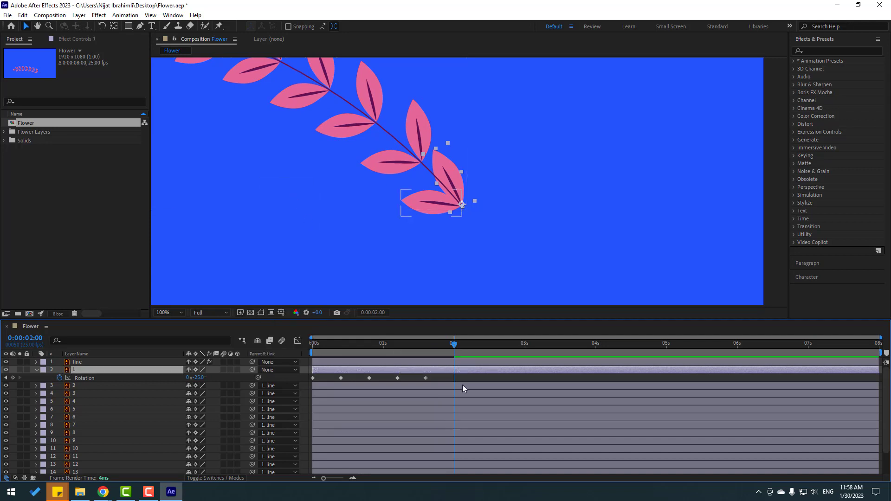
{"action": "key", "text": "space"}
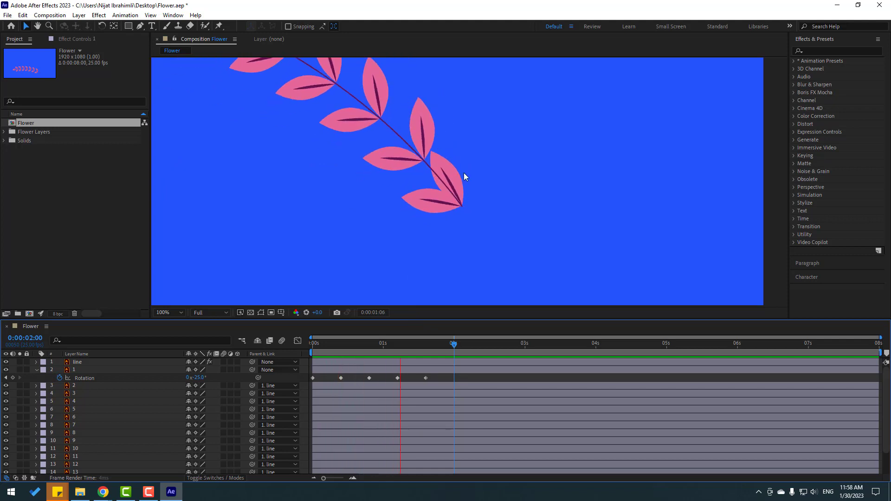
Select all five rotation keyframes of the unparented leaf layer 1 and apply Easy Ease to them.
{"action": "left_click", "coordinate": [459, 344]}
{"action": "left_click_drag", "start_coordinate": [439, 376], "coordinate": [309, 386]}
{"action": "right_click", "coordinate": [313, 378]}
{"action": "mouse_move", "coordinate": [372, 371]}
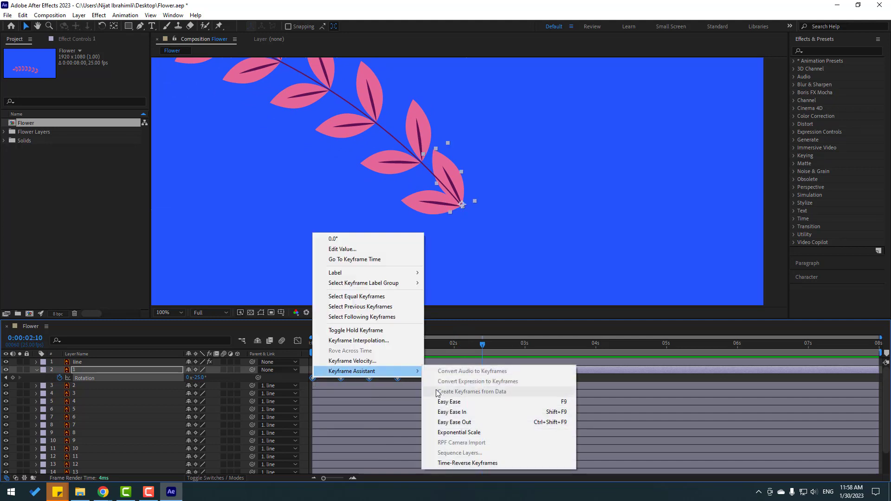
{"action": "left_click", "coordinate": [448, 402]}
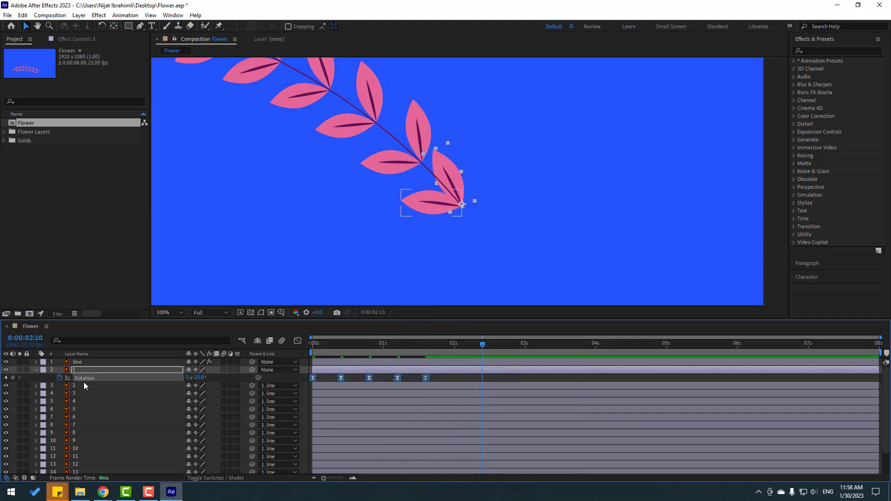
Select all remaining leaf layers from 2 onward and set their parent to None.
{"action": "key", "text": "u"}
{"action": "key", "text": "ctrl+a"}
{"action": "scroll", "coordinate": [77, 466], "scroll_direction": "down", "scroll_amount": 1}
{"action": "key", "text": "u"}
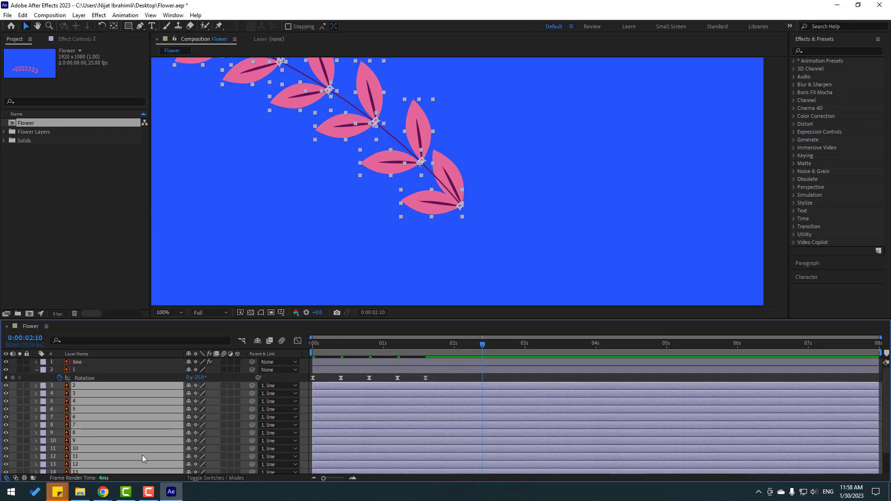
{"action": "left_click", "coordinate": [273, 392]}
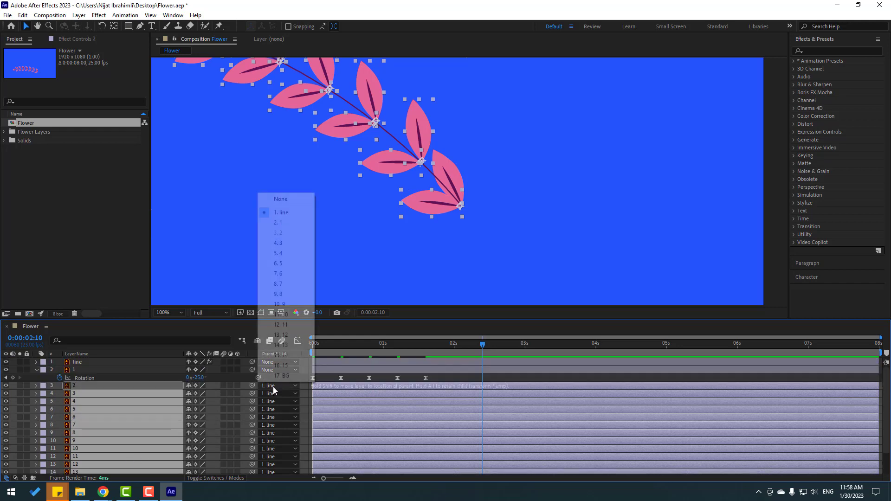
{"action": "left_click", "coordinate": [288, 201]}
Keyframe leaf layer 1's scale from 0% at 0:00:00:00 to its full size at 0:00:00:15.
{"action": "key", "text": "F2"}
{"action": "left_click_drag", "start_coordinate": [398, 343], "coordinate": [307, 348]}
{"action": "left_click", "coordinate": [79, 370]}
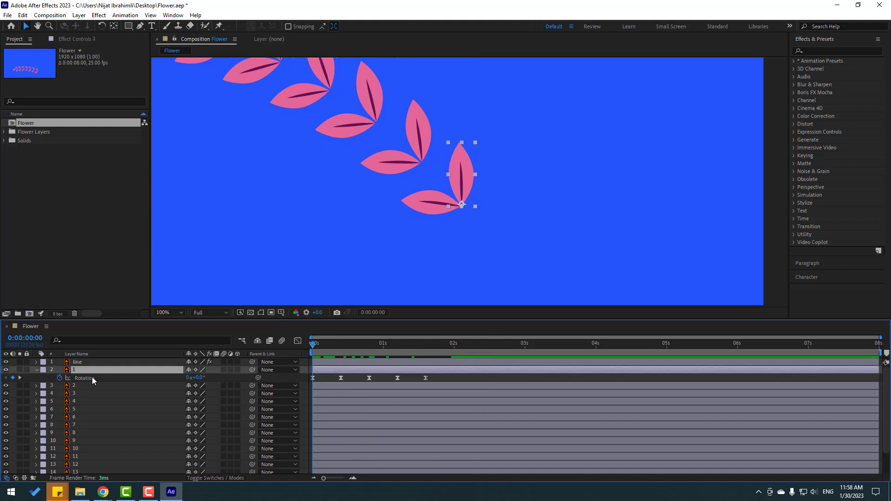
{"action": "key", "text": "shift+s"}
{"action": "key", "text": "F2"}
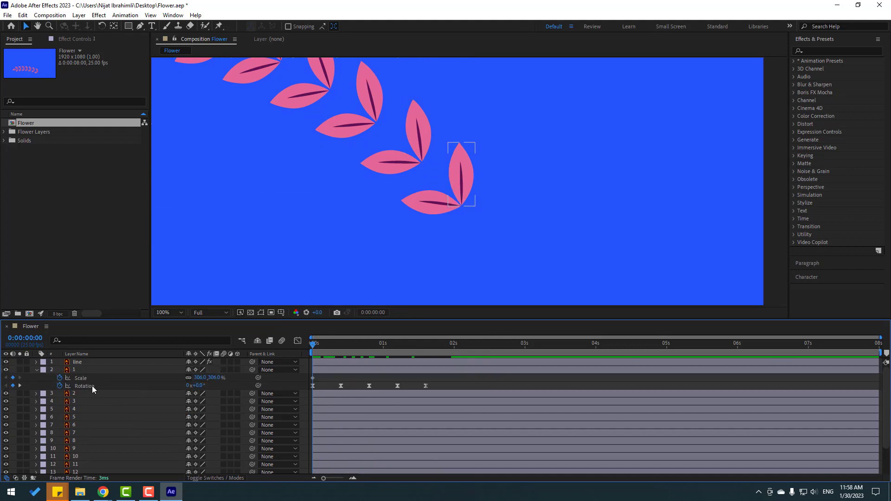
{"action": "left_click_drag", "start_coordinate": [314, 383], "coordinate": [357, 382]}
{"action": "left_click", "coordinate": [195, 378]}
{"action": "type", "text": "0"}
{"action": "key", "text": "Return"}
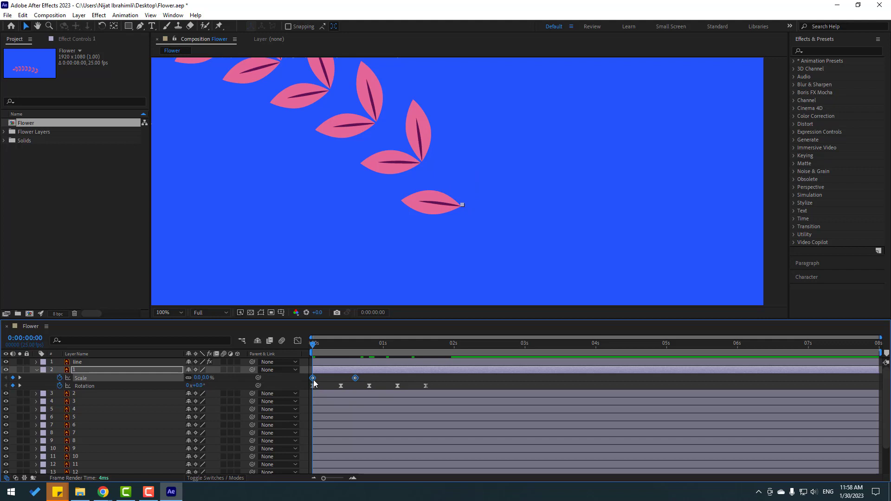
Apply Easy Ease to both scale keyframes of leaf layer 1 and preview the leaf growing.
{"action": "right_click", "coordinate": [313, 383]}
{"action": "mouse_move", "coordinate": [335, 374]}
{"action": "left_click", "coordinate": [444, 400]}
{"action": "key", "text": "space"}
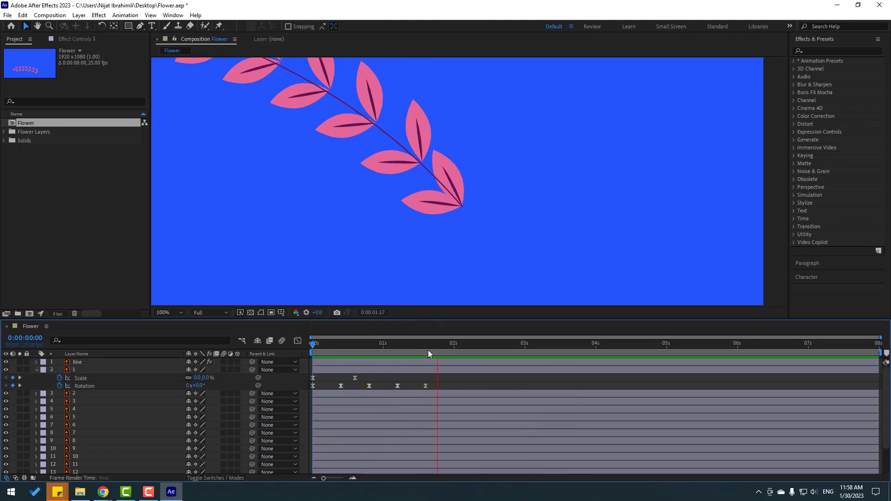
Copy leaf layer 1's scale and rotation keyframes onto all other leaf layers, starting at 0:00:00:00.
{"action": "key", "text": "space"}
{"action": "left_click_drag", "start_coordinate": [438, 379], "coordinate": [314, 390]}
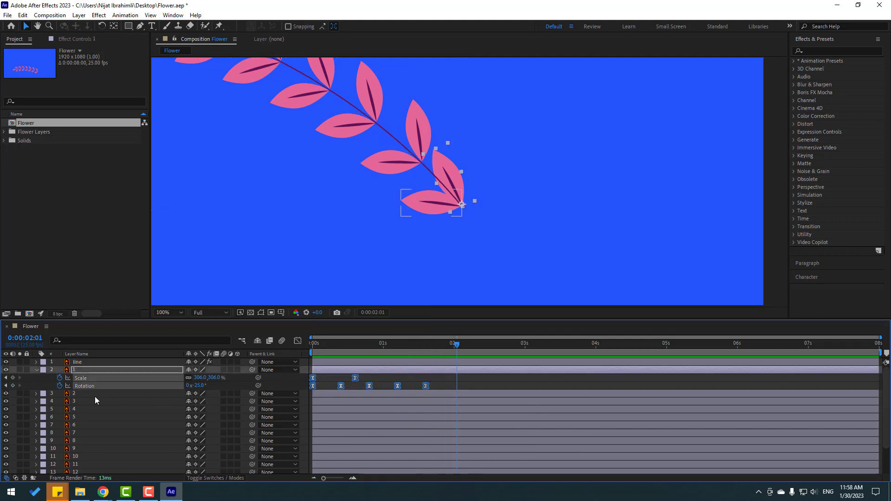
{"action": "left_click", "coordinate": [75, 394]}
{"action": "scroll", "coordinate": [98, 446], "scroll_direction": "down", "scroll_amount": 2}
{"action": "left_click", "coordinate": [74, 463], "text": "shift"}
{"action": "scroll", "coordinate": [355, 391], "scroll_direction": "up", "scroll_amount": 2}
{"action": "left_click_drag", "start_coordinate": [367, 345], "coordinate": [307, 349]}
{"action": "left_click", "coordinate": [366, 367]}
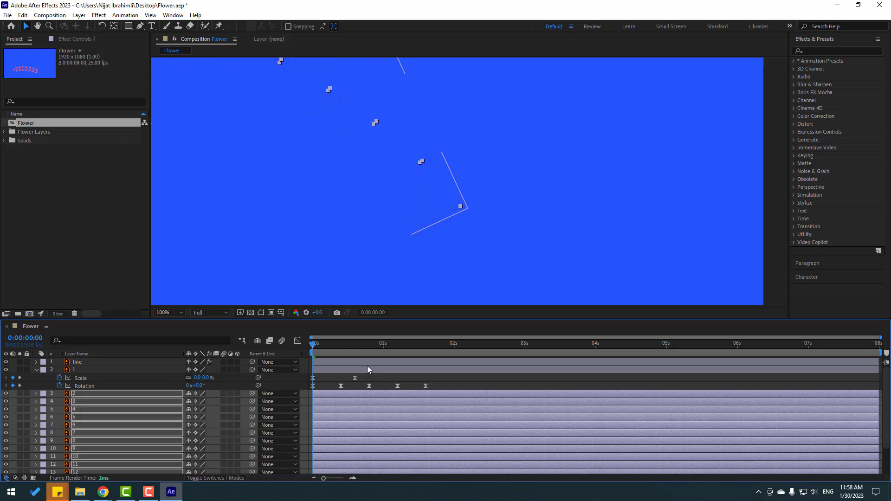
Play the whole branch animation, and show the copied keyframes of the leaf layers in an enlarged timeline.
{"action": "key", "text": "comma"}
{"action": "key", "text": "space"}
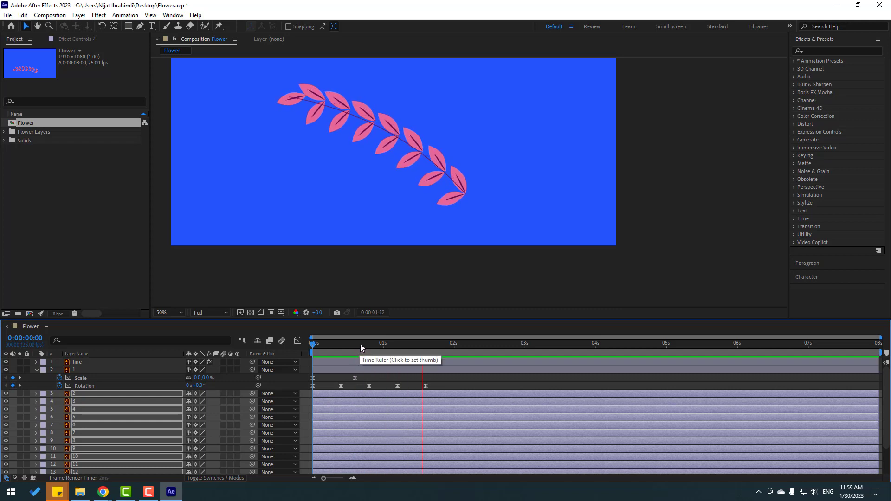
{"action": "left_click", "coordinate": [381, 346]}
{"action": "left_click_drag", "start_coordinate": [377, 353], "coordinate": [313, 348]}
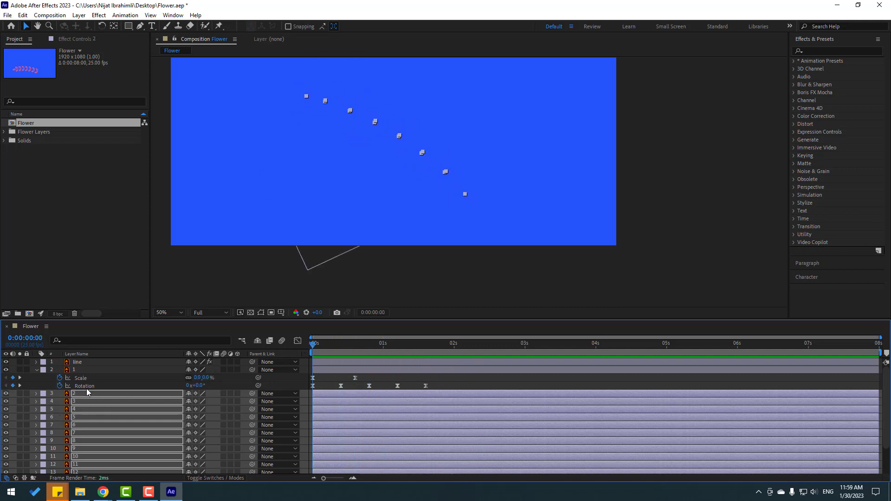
{"action": "key", "text": "ctrl+v"}
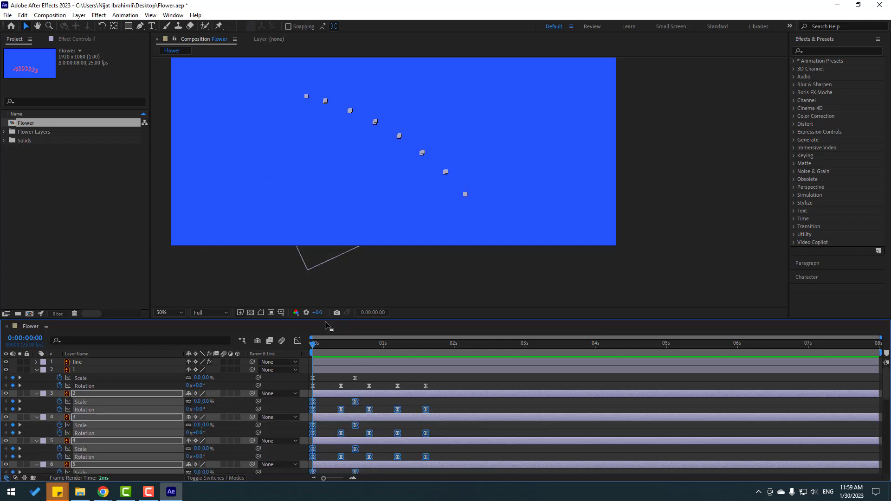
{"action": "left_click_drag", "start_coordinate": [327, 319], "coordinate": [327, 230]}
Shift leaf layer 2's scale and rotation keyframes to start at 0:00:00:06, previewing the offset.
{"action": "left_click_drag", "start_coordinate": [441, 311], "coordinate": [311, 330]}
{"action": "left_click_drag", "start_coordinate": [313, 324], "coordinate": [319, 325]}
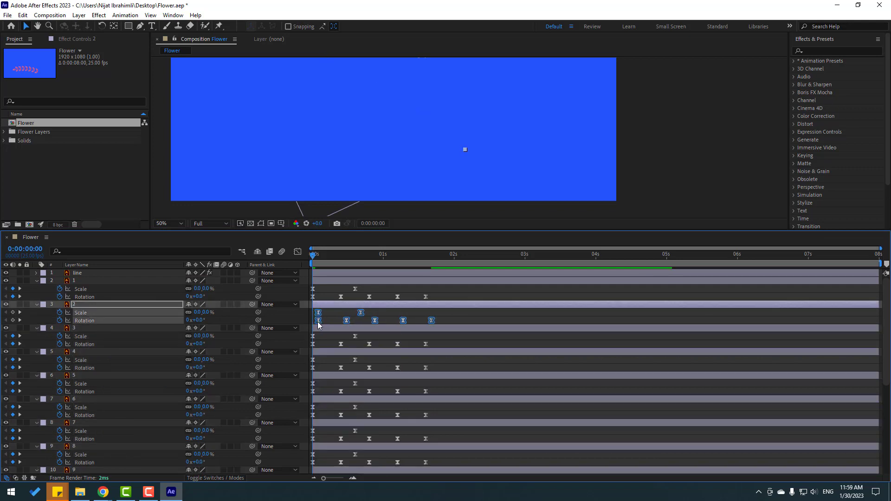
{"action": "left_click_drag", "start_coordinate": [431, 324], "coordinate": [434, 324]}
{"action": "key", "text": "space"}
{"action": "key", "text": "space"}
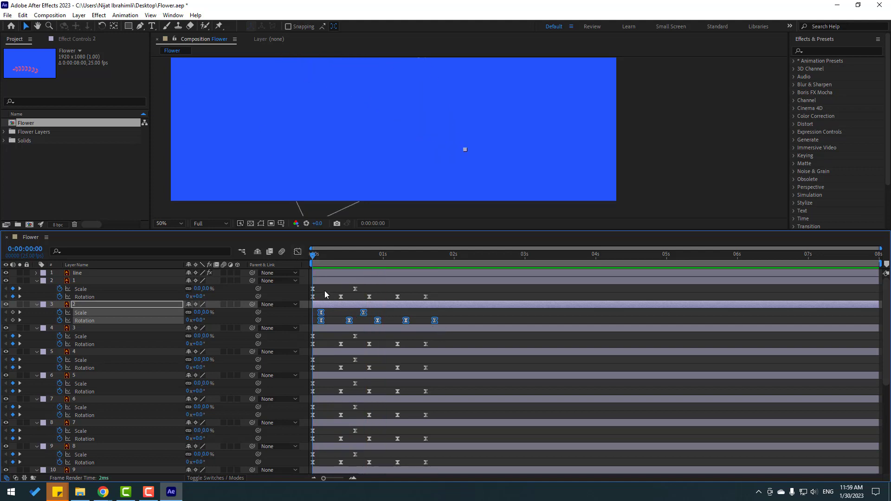
{"action": "key", "text": "space"}
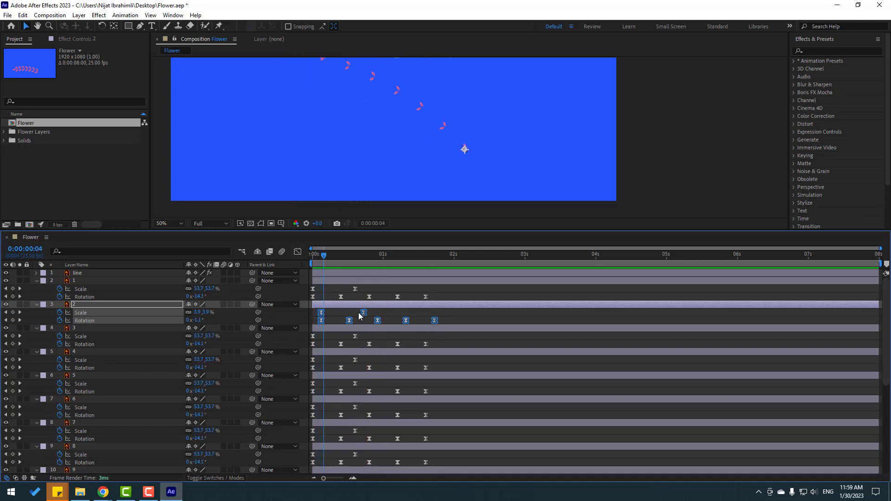
{"action": "left_click_drag", "start_coordinate": [320, 322], "coordinate": [329, 320]}
{"action": "key", "text": "space"}
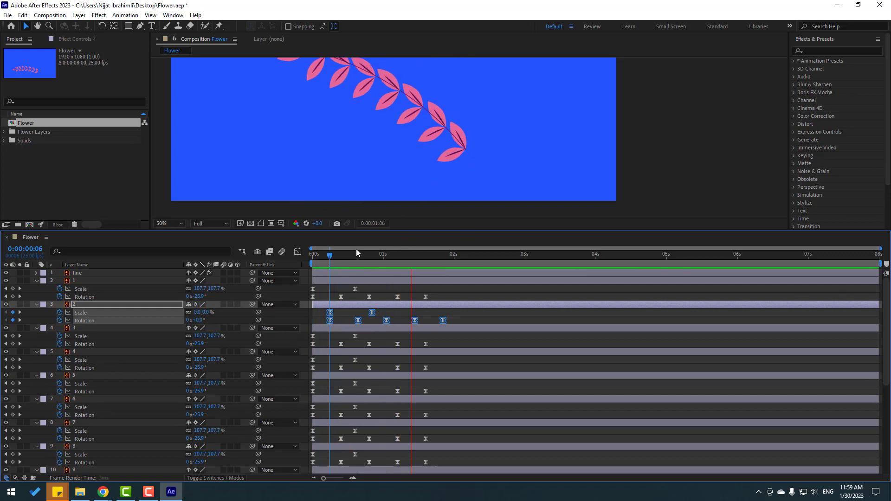
{"action": "key", "text": "space"}
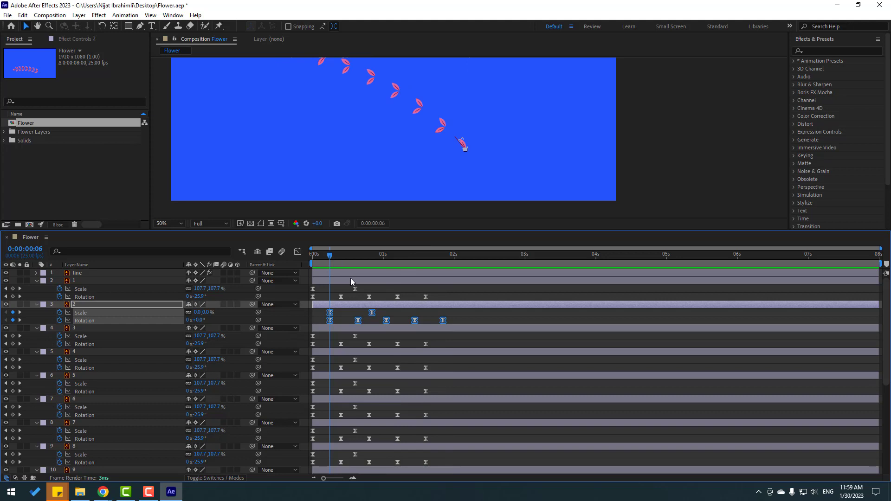
Go 6 frames forward to 0:00:00:12 and start leaf layer 3's scale and rotation keyframes there.
{"action": "left_click", "coordinate": [363, 223]}
{"action": "type", "text": "+"}
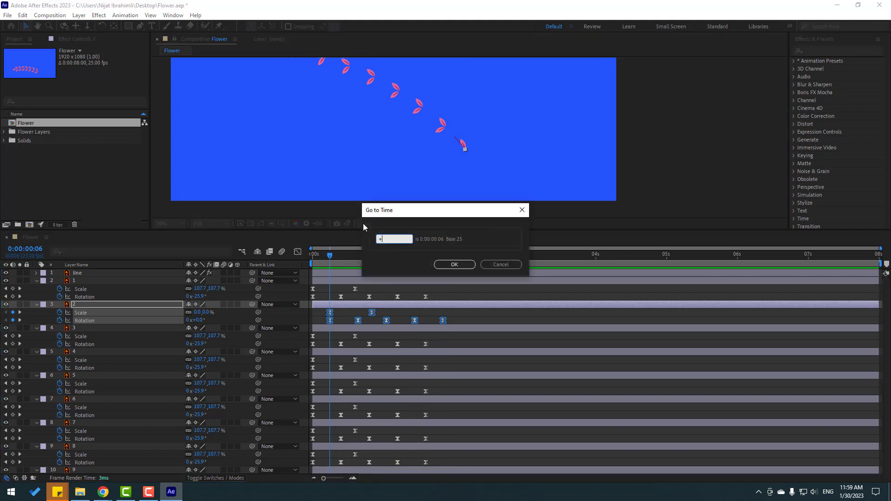
{"action": "type", "text": "6"}
{"action": "key", "text": "Return"}
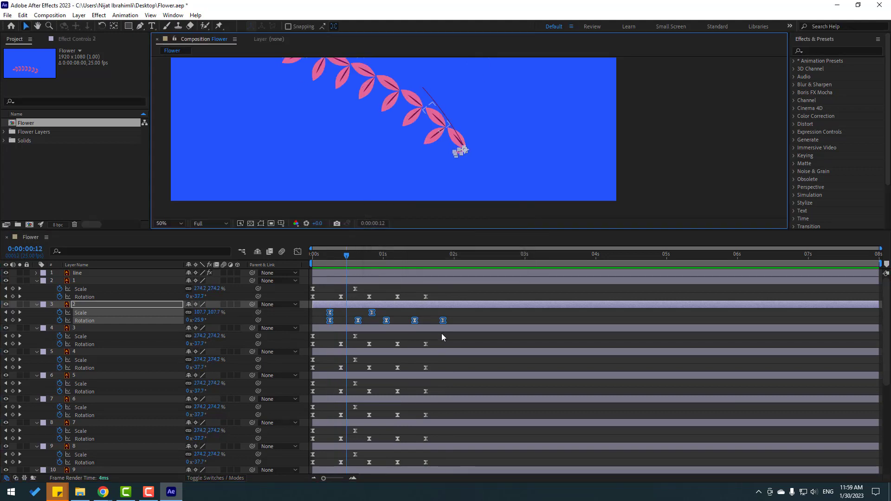
{"action": "left_click_drag", "start_coordinate": [441, 333], "coordinate": [347, 346]}
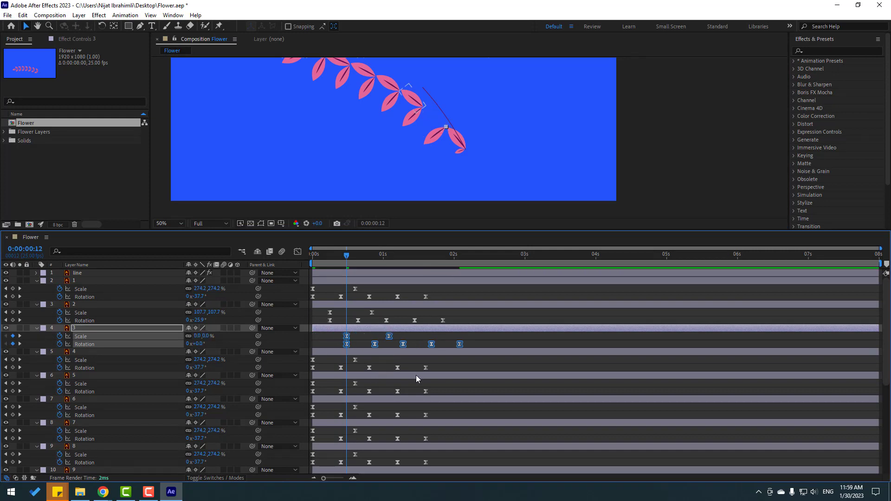
Advance 6 frames to 0:00:00:18 and shift leaf layer 4's scale and rotation keyframes to start at about 0:00:00:19.
{"action": "key", "text": "Page_Down"}
{"action": "key", "text": "Page_Down"}
{"action": "key", "text": "Page_Down"}
{"action": "key", "text": "Page_Down"}
{"action": "key", "text": "Page_Down"}
{"action": "key", "text": "Page_Down"}
{"action": "left_click_drag", "start_coordinate": [433, 361], "coordinate": [363, 370]}
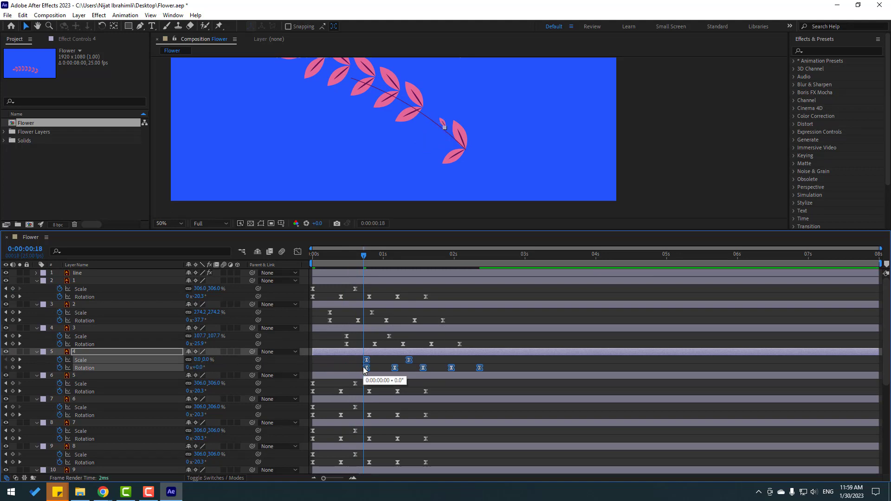
Advance 5 frames to 0:00:00:23, start leaf layer 5's scale and rotation keyframes there and preview the staggered leaves.
{"action": "left_click_drag", "start_coordinate": [431, 385], "coordinate": [406, 391]}
{"action": "key", "text": "Page_Down"}
{"action": "key", "text": "Page_Down"}
{"action": "key", "text": "Page_Down"}
{"action": "key", "text": "Page_Down"}
{"action": "key", "text": "Page_Down"}
{"action": "key", "text": "space"}
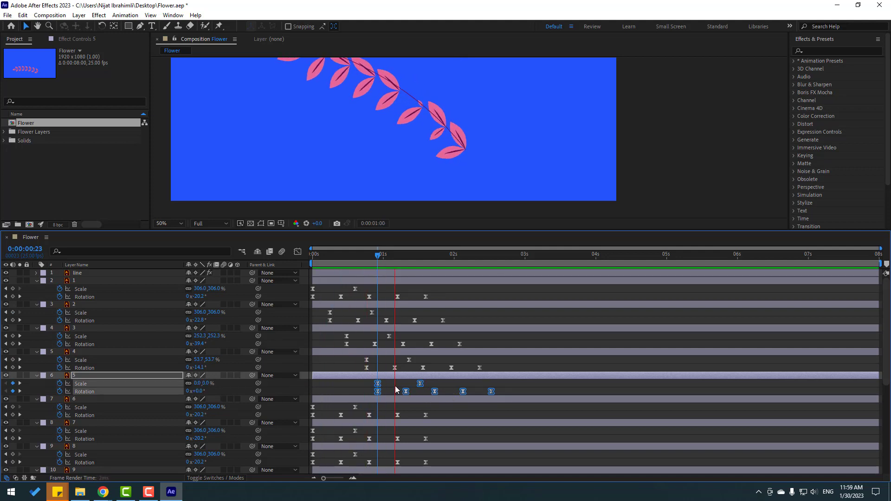
Shift leaf layer 5's scale and rotation keyframes to start at about 0:00:00:19 and layer 4's at about 0:00:00:22.
{"action": "key", "text": "space"}
{"action": "left_click_drag", "start_coordinate": [376, 386], "coordinate": [365, 388]}
{"action": "left_click_drag", "start_coordinate": [491, 361], "coordinate": [372, 369]}
{"action": "key", "text": "alt+Left"}
Stagger the scale and rotation keyframes of leaf layers 6, 7 and 8 to start at about 0:00:00:21, 0:00:00:23 and 0:00:01:00.
{"action": "left_click_drag", "start_coordinate": [436, 407], "coordinate": [374, 415]}
{"action": "left_click_drag", "start_coordinate": [428, 432], "coordinate": [379, 437]}
{"action": "scroll", "coordinate": [368, 441], "scroll_direction": "down", "scroll_amount": 2}
{"action": "left_click_drag", "start_coordinate": [433, 412], "coordinate": [385, 421]}
Shift leaf layer 9's scale and rotation keyframes to start at about 0:00:01:03 and layer 10's at about 0:00:01:05.
{"action": "scroll", "coordinate": [407, 435], "scroll_direction": "down", "scroll_amount": 1}
{"action": "left_click_drag", "start_coordinate": [436, 409], "coordinate": [313, 416]}
{"action": "left_click_drag", "start_coordinate": [375, 417], "coordinate": [398, 409]}
{"action": "scroll", "coordinate": [432, 408], "scroll_direction": "down", "scroll_amount": 1}
{"action": "scroll", "coordinate": [431, 391], "scroll_direction": "down", "scroll_amount": 2}
Shift leaf layer 11's scale and rotation keyframes to start at about 0:00:01:09 and preview the growth.
{"action": "left_click", "coordinate": [377, 391]}
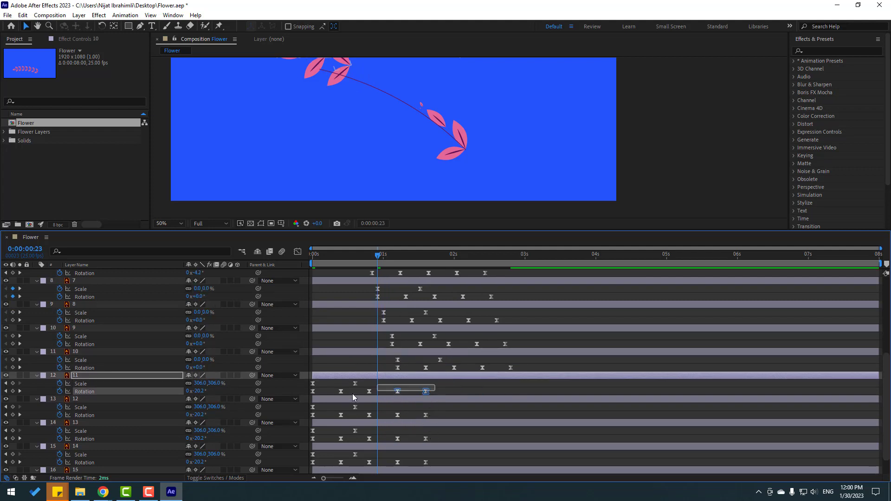
{"action": "left_click_drag", "start_coordinate": [436, 386], "coordinate": [410, 393]}
{"action": "key", "text": "space"}
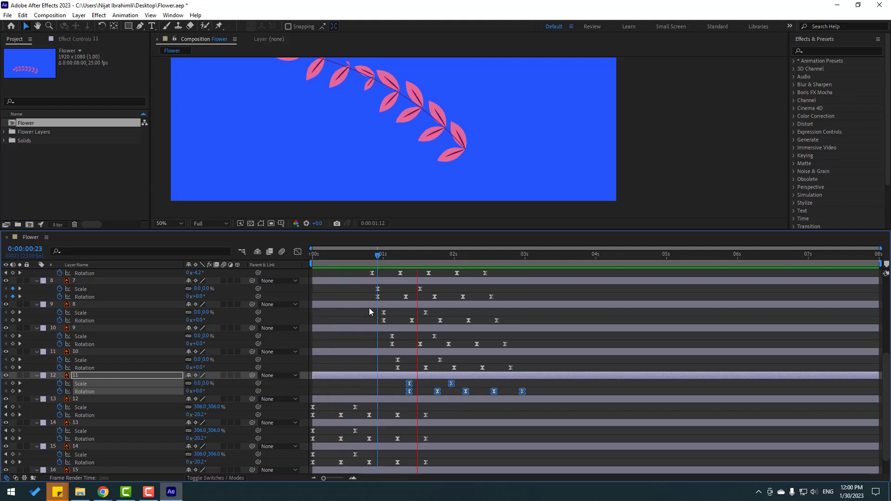
Go to 0:00:01:19, start leaf layer 13's scale and rotation keyframes there and layer 12's at about 0:00:01:11.
{"action": "left_click", "coordinate": [438, 254]}
{"action": "scroll", "coordinate": [418, 407], "scroll_direction": "down", "scroll_amount": 1}
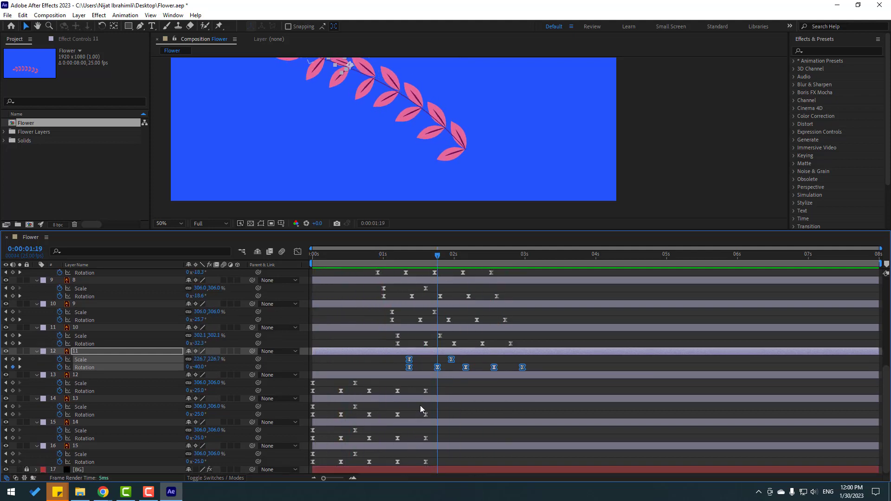
{"action": "left_click_drag", "start_coordinate": [431, 387], "coordinate": [438, 414]}
{"action": "key", "text": "alt+Right"}
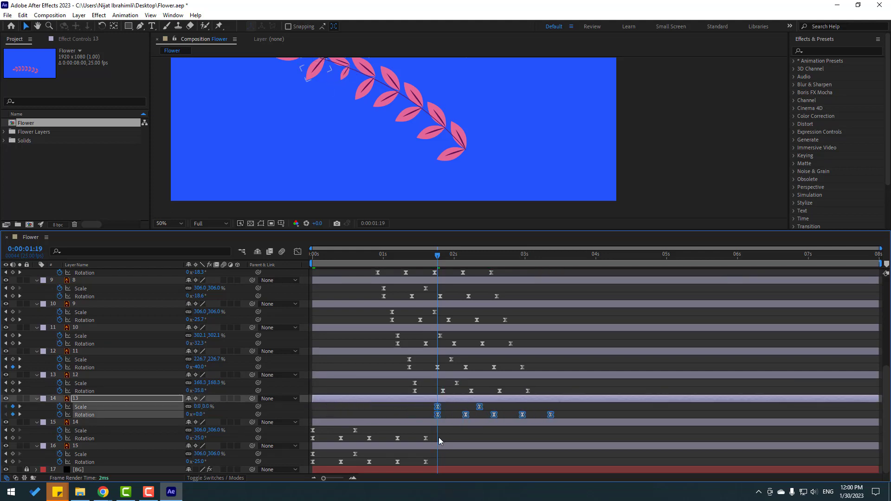
Start the scale and rotation keyframes of leaf layer 14 at about 0:00:01:21 and layer 15 at about 0:00:02:00, then preview.
{"action": "left_click", "coordinate": [355, 431]}
{"action": "left_click_drag", "start_coordinate": [304, 433], "coordinate": [441, 442]}
{"action": "left_click_drag", "start_coordinate": [313, 438], "coordinate": [454, 462]}
{"action": "key", "text": "h"}
{"action": "left_click_drag", "start_coordinate": [269, 163], "coordinate": [271, 205]}
{"action": "key", "text": "space"}
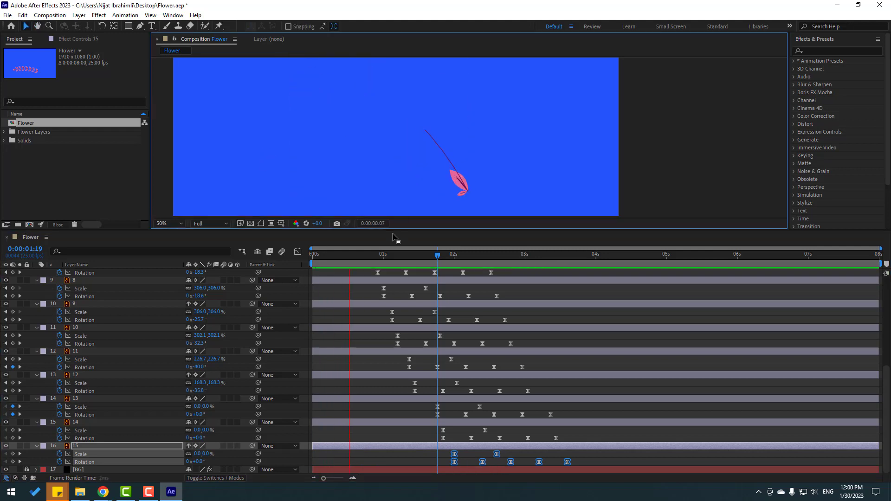
Check the stem and leaf timing around 0:00:01:10 and reveal the line layer's keyframes.
{"action": "left_click_drag", "start_coordinate": [357, 253], "coordinate": [412, 254]}
{"action": "scroll", "coordinate": [102, 335], "scroll_direction": "up", "scroll_amount": 7}
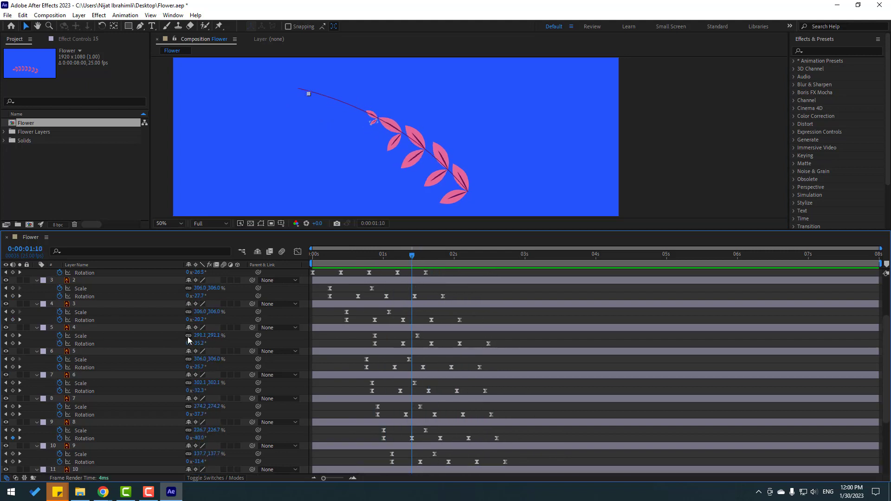
{"action": "left_click", "coordinate": [79, 274]}
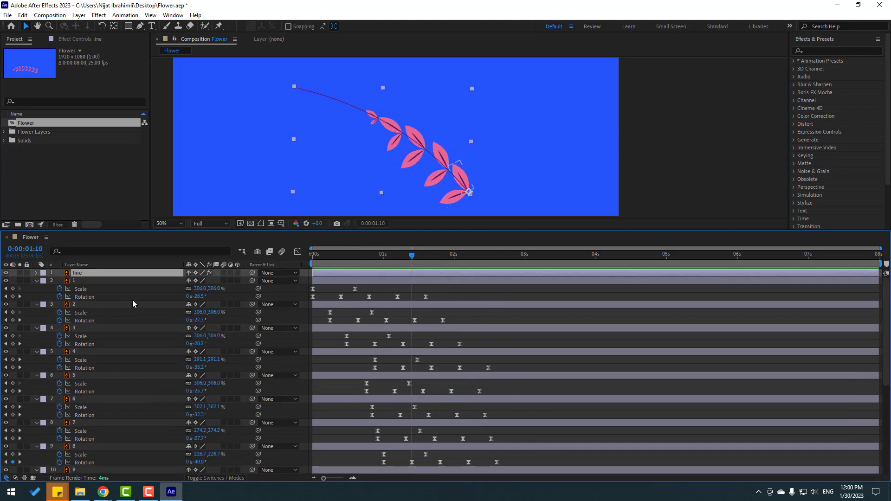
{"action": "key", "text": "u"}
{"action": "left_click", "coordinate": [407, 258]}
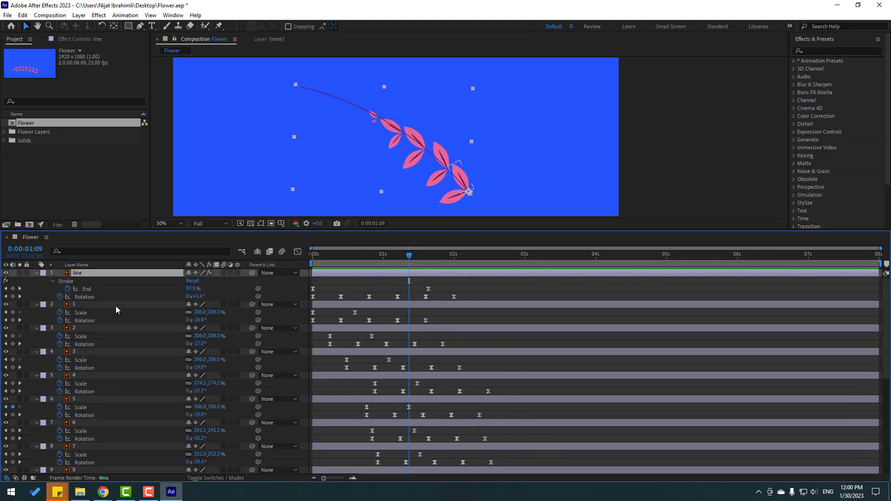
Move the line layer's last Stroke End keyframe to about 0:00:03:14 to slow the stem's drawing, and preview it.
{"action": "left_click_drag", "start_coordinate": [446, 256], "coordinate": [491, 256]}
{"action": "left_click_drag", "start_coordinate": [429, 289], "coordinate": [461, 291]}
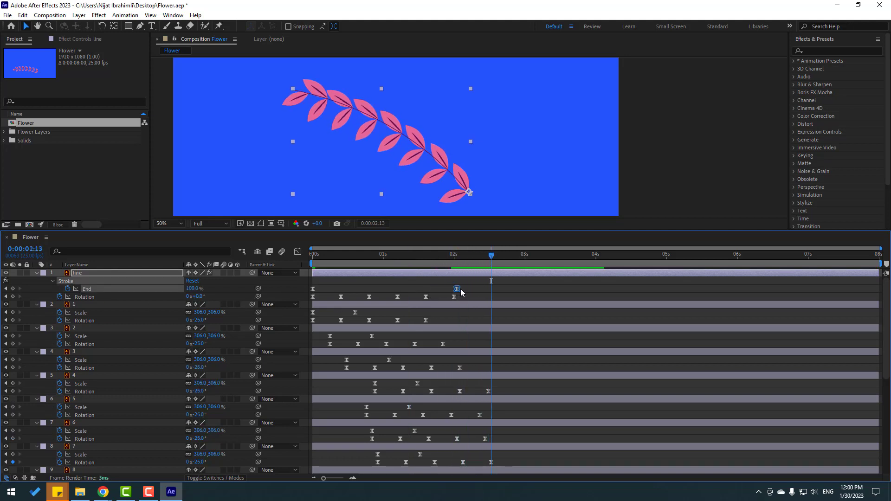
{"action": "left_click_drag", "start_coordinate": [561, 289], "coordinate": [566, 294]}
{"action": "key", "text": "space"}
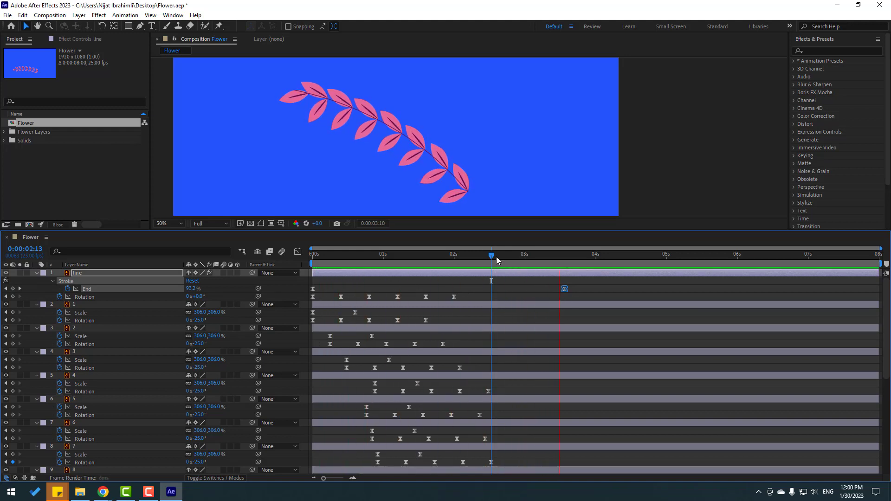
{"action": "key", "text": "space"}
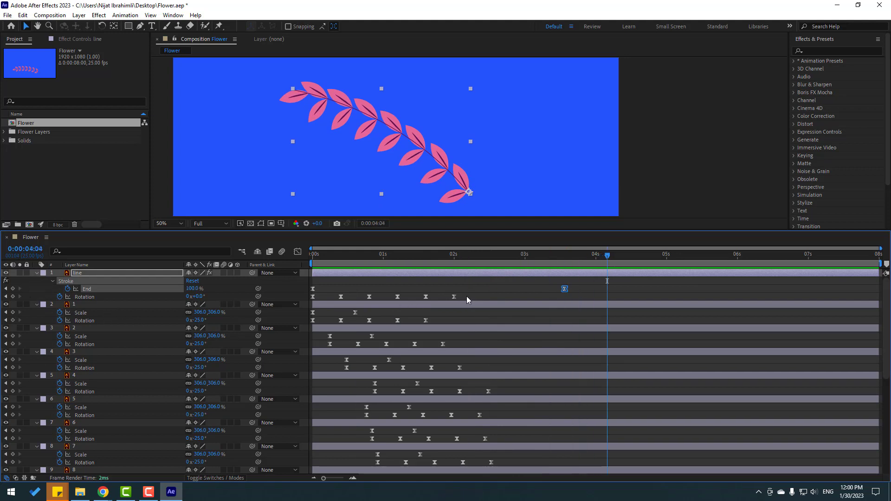
Cut all rotation keyframes from the line layer and collapse the properties of all layers.
{"action": "left_click", "coordinate": [116, 297]}
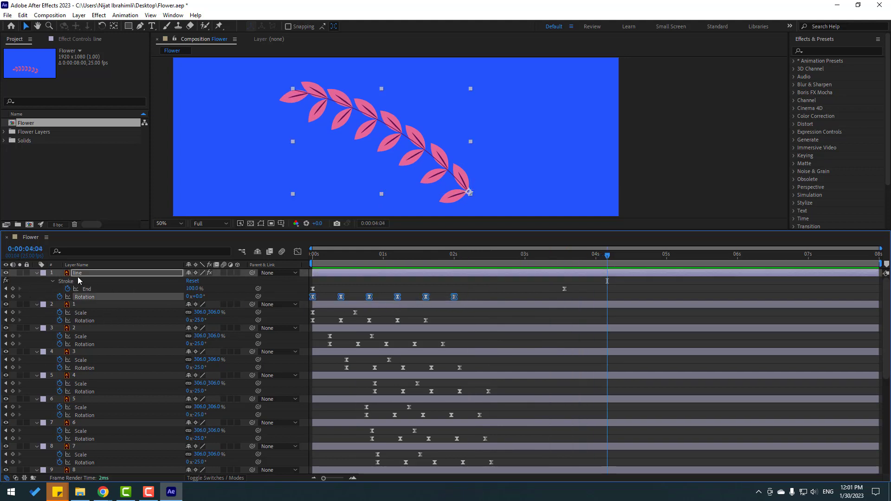
{"action": "key", "text": "Delete"}
{"action": "left_click", "coordinate": [73, 282]}
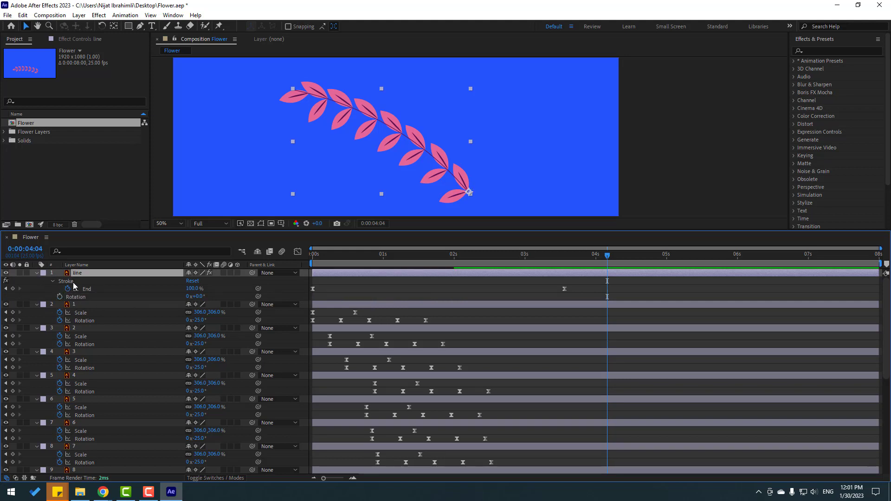
{"action": "key", "text": "ctrl+a"}
{"action": "left_click", "coordinate": [37, 273]}
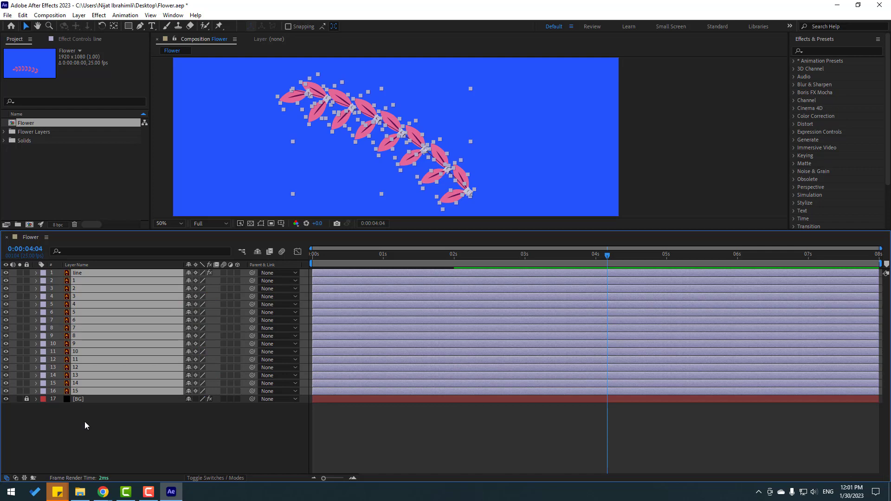
{"action": "left_click", "coordinate": [84, 422]}
Create a null object and place it with its anchor point at the stem's lower end.
{"action": "left_click", "coordinate": [99, 15]}
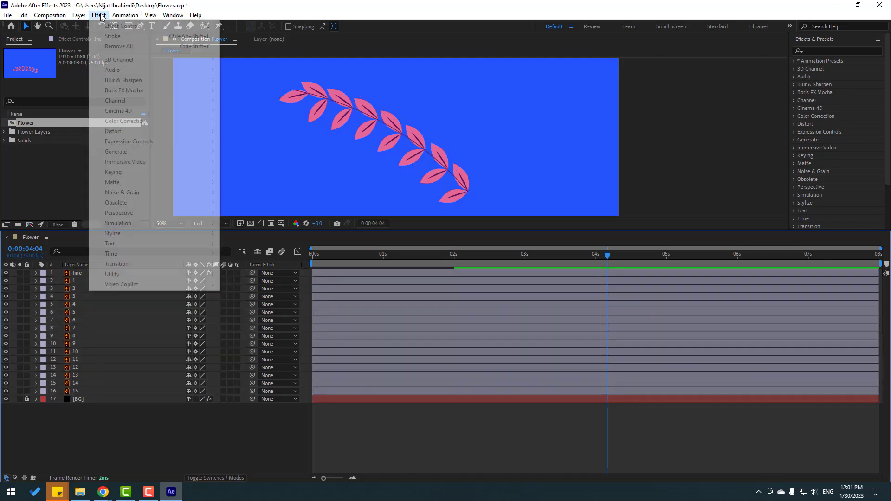
{"action": "mouse_move", "coordinate": [79, 14]}
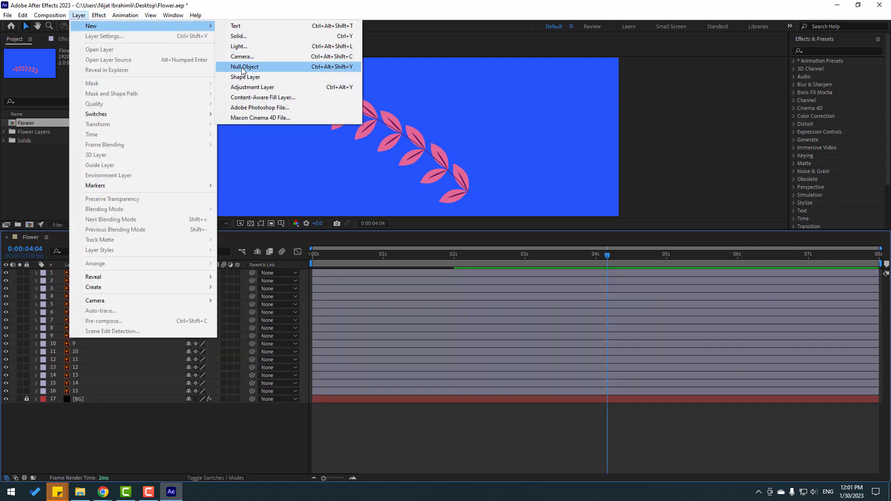
{"action": "left_click", "coordinate": [244, 68]}
{"action": "left_click_drag", "start_coordinate": [409, 133], "coordinate": [458, 177]}
{"action": "left_click", "coordinate": [114, 26]}
{"action": "left_click", "coordinate": [26, 26]}
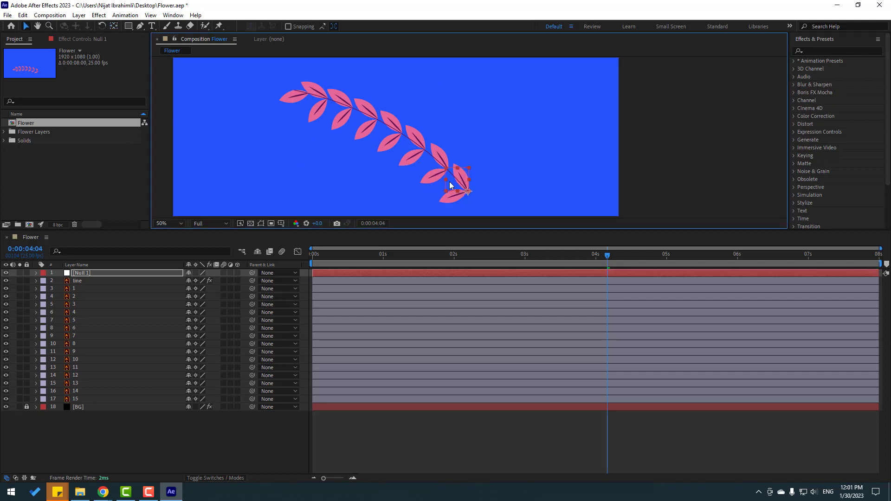
Parent the line layer to Null 1 and paste the cut rotation keyframes onto the null from 0:00:00:00.
{"action": "left_click", "coordinate": [80, 283]}
{"action": "left_click_drag", "start_coordinate": [251, 280], "coordinate": [81, 274]}
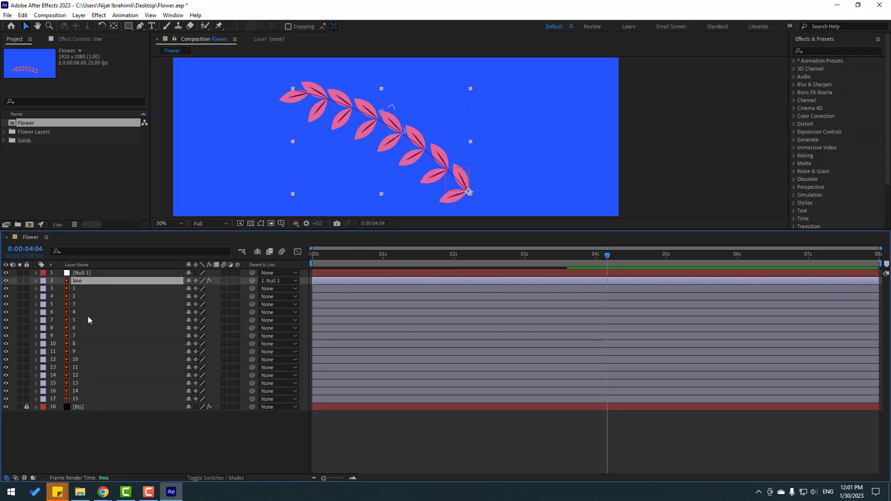
{"action": "left_click", "coordinate": [88, 275]}
{"action": "left_click_drag", "start_coordinate": [393, 260], "coordinate": [302, 264]}
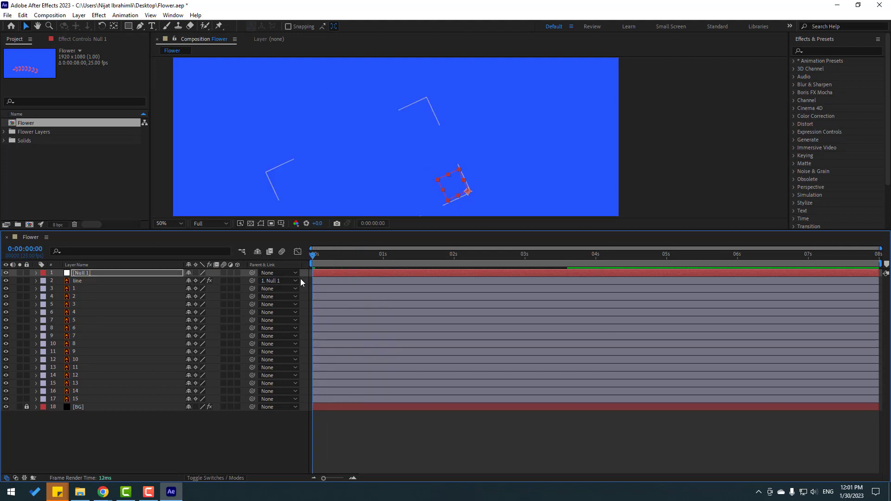
{"action": "key", "text": "u"}
{"action": "left_click_drag", "start_coordinate": [333, 255], "coordinate": [617, 263]}
{"action": "key", "text": "Home"}
Parent leaf layers 1 through 15 to Null 1 at 0:00:03:13 and preview the whole branch animation.
{"action": "left_click", "coordinate": [76, 300]}
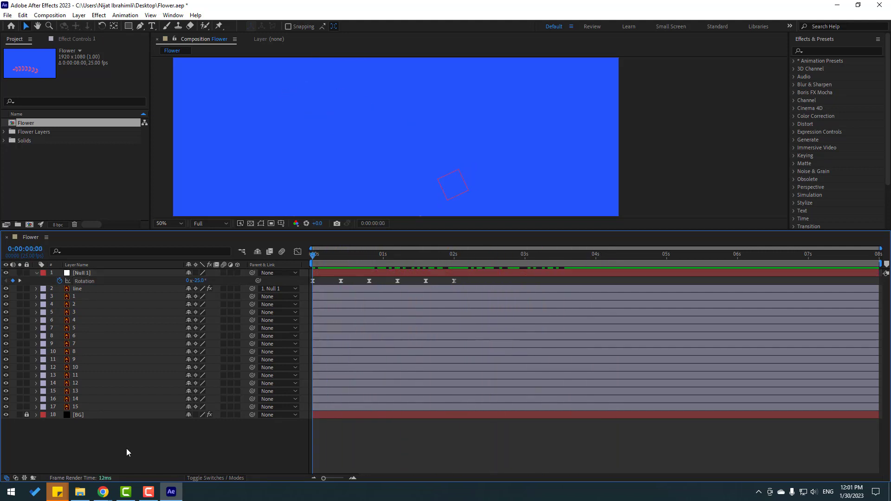
{"action": "left_click", "coordinate": [79, 295]}
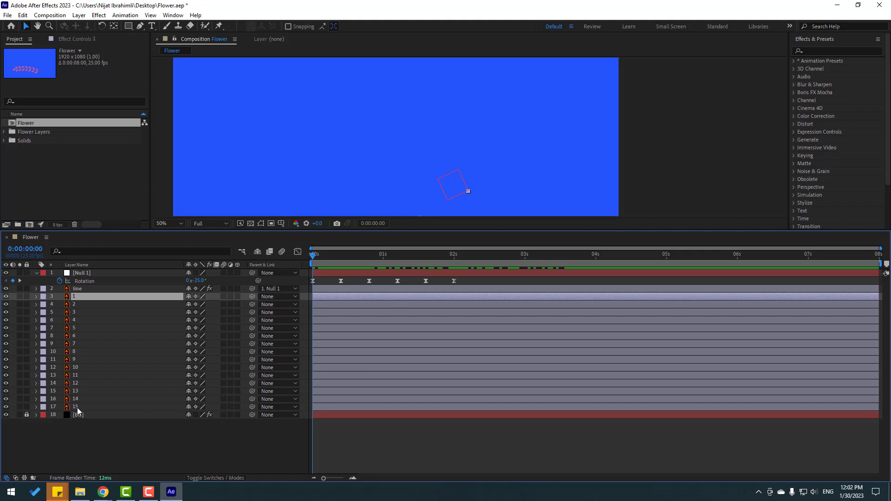
{"action": "left_click", "coordinate": [78, 411], "text": "shift"}
{"action": "left_click_drag", "start_coordinate": [339, 259], "coordinate": [563, 254]}
{"action": "left_click_drag", "start_coordinate": [251, 297], "coordinate": [77, 274]}
{"action": "left_click", "coordinate": [459, 441]}
{"action": "key", "text": "space"}
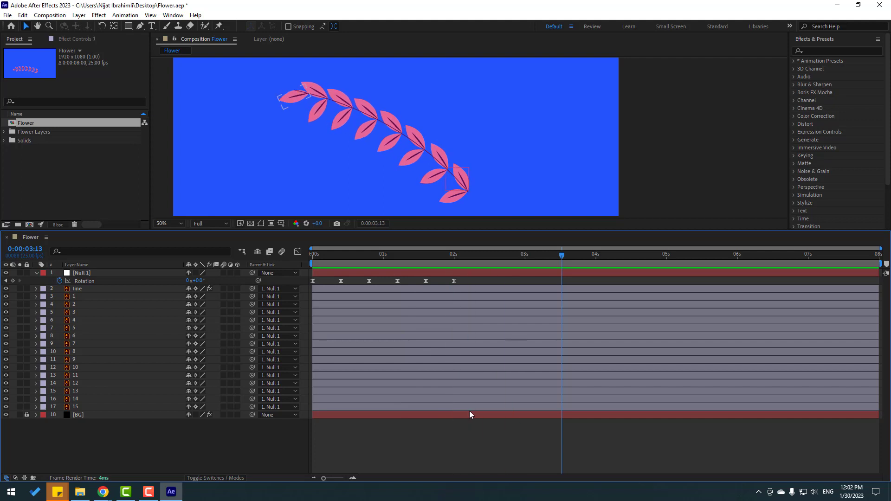
{"action": "key", "text": "space"}
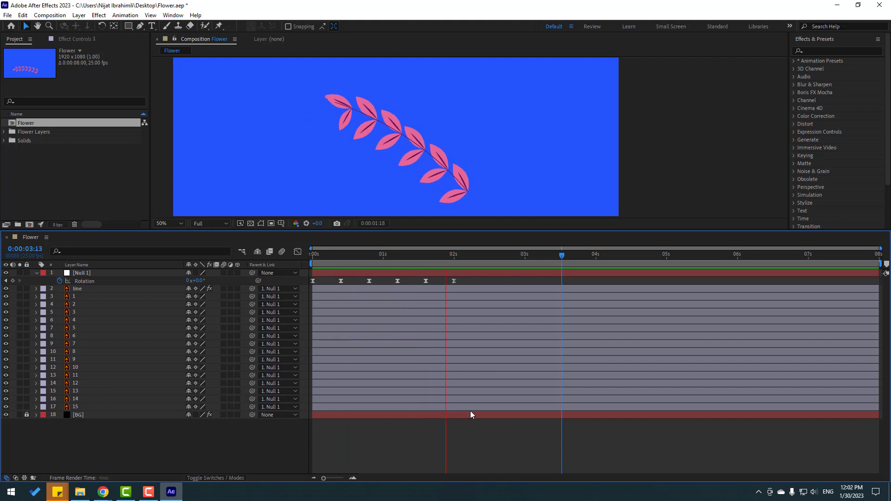